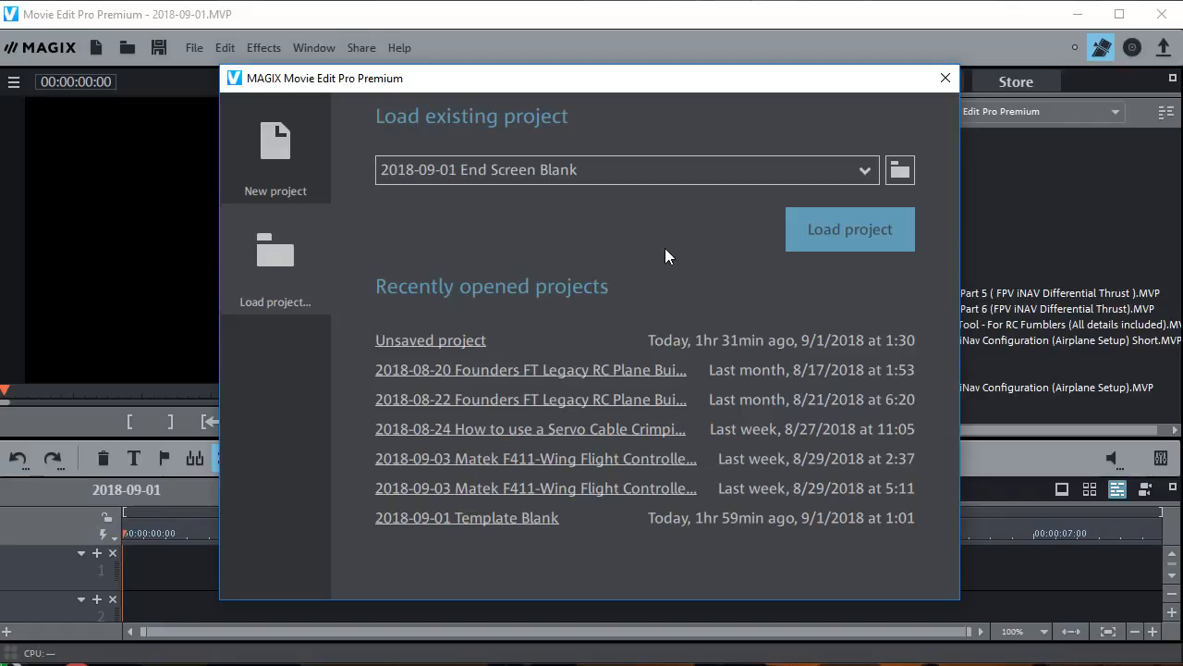
# Create a new project named 2018-09-01 End Screen
pyautogui.click(277, 138)
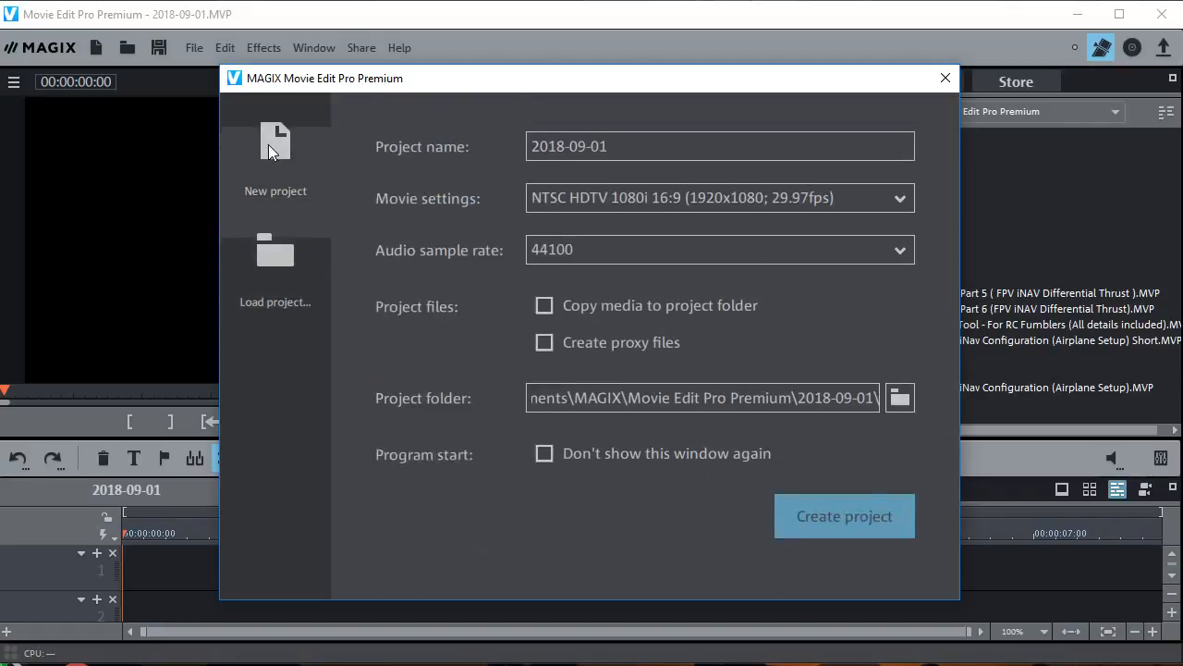
pyautogui.click(611, 171)
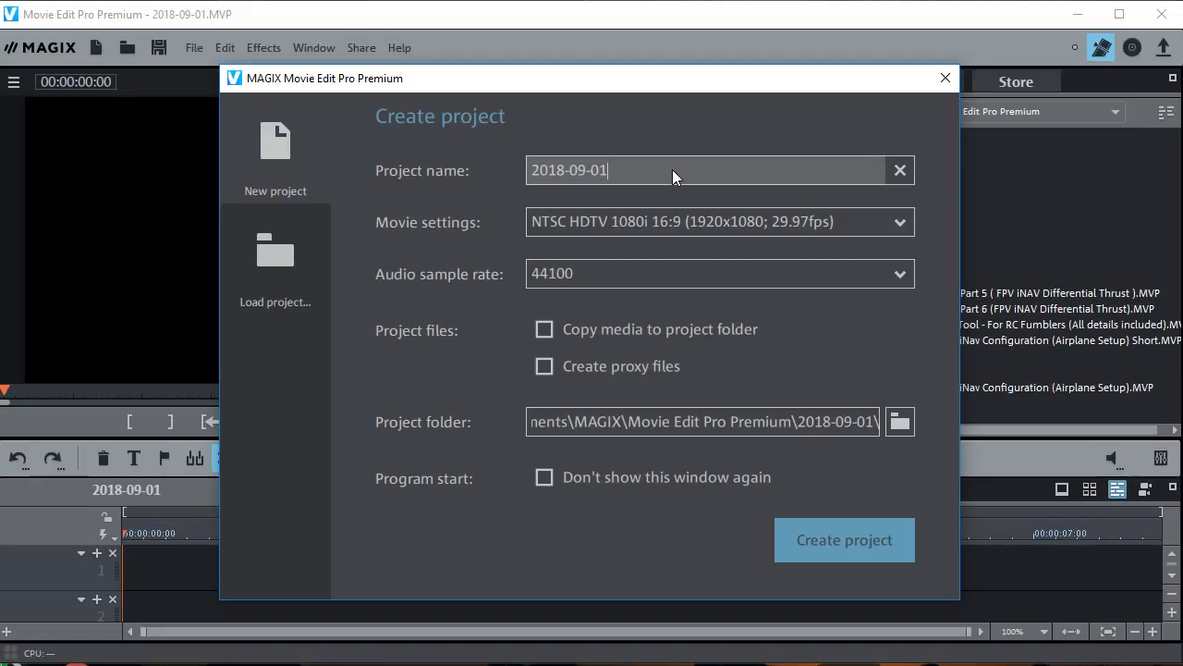
pyautogui.write('End')
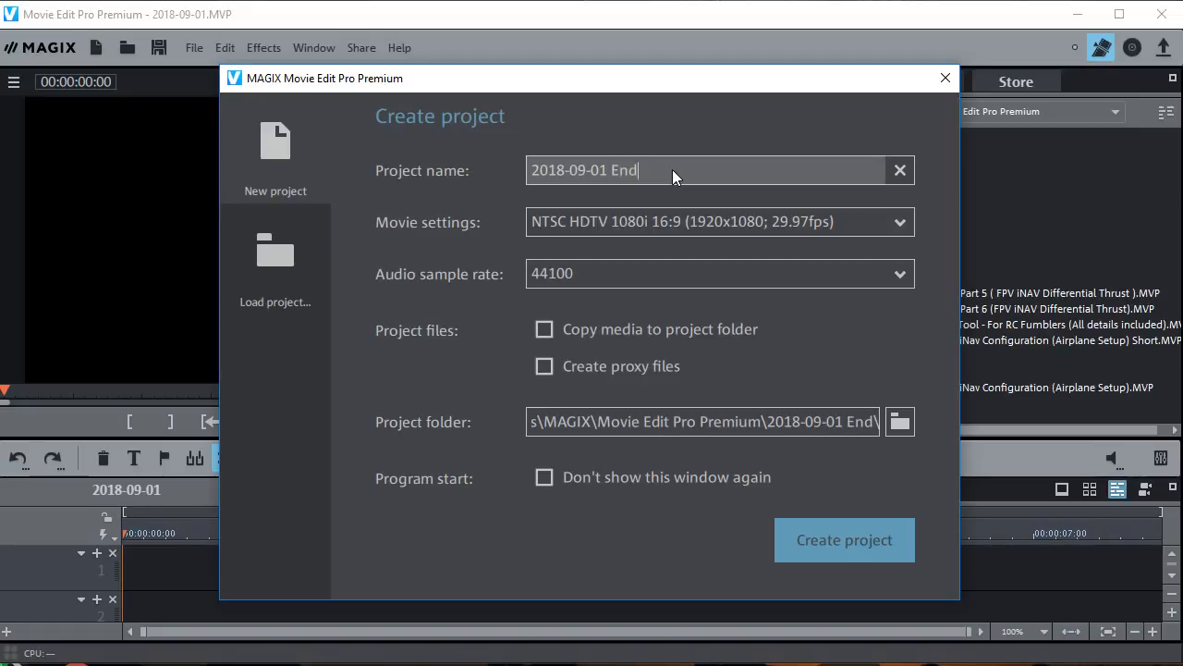
pyautogui.write(' Screen')
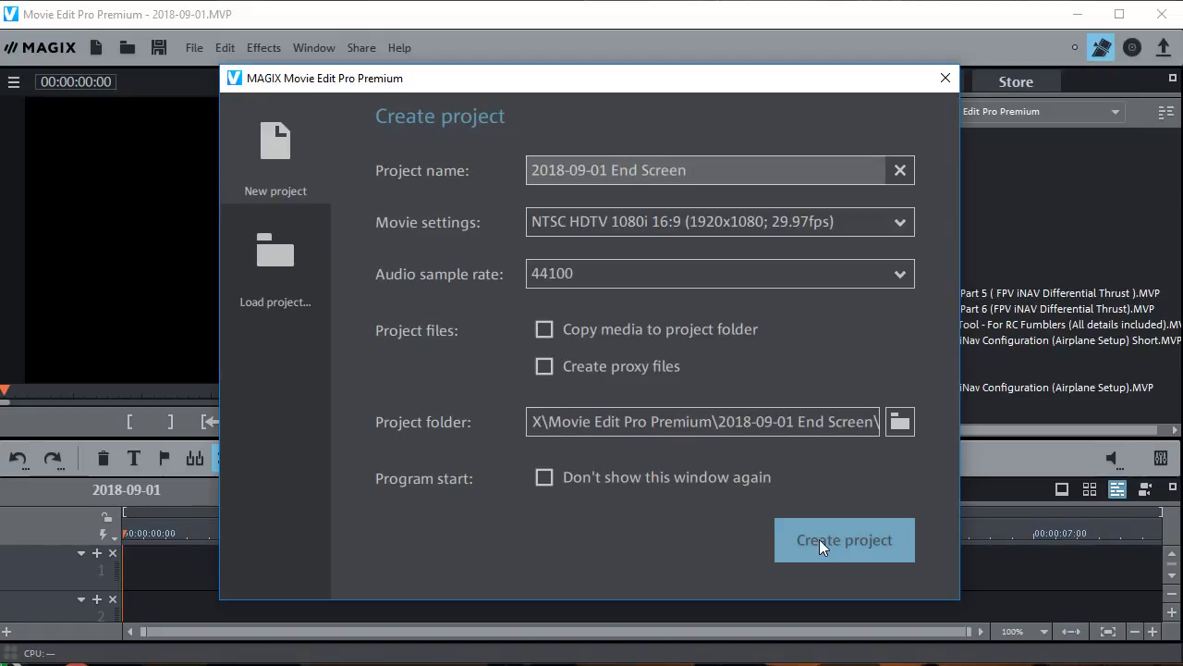
pyautogui.click(820, 539)
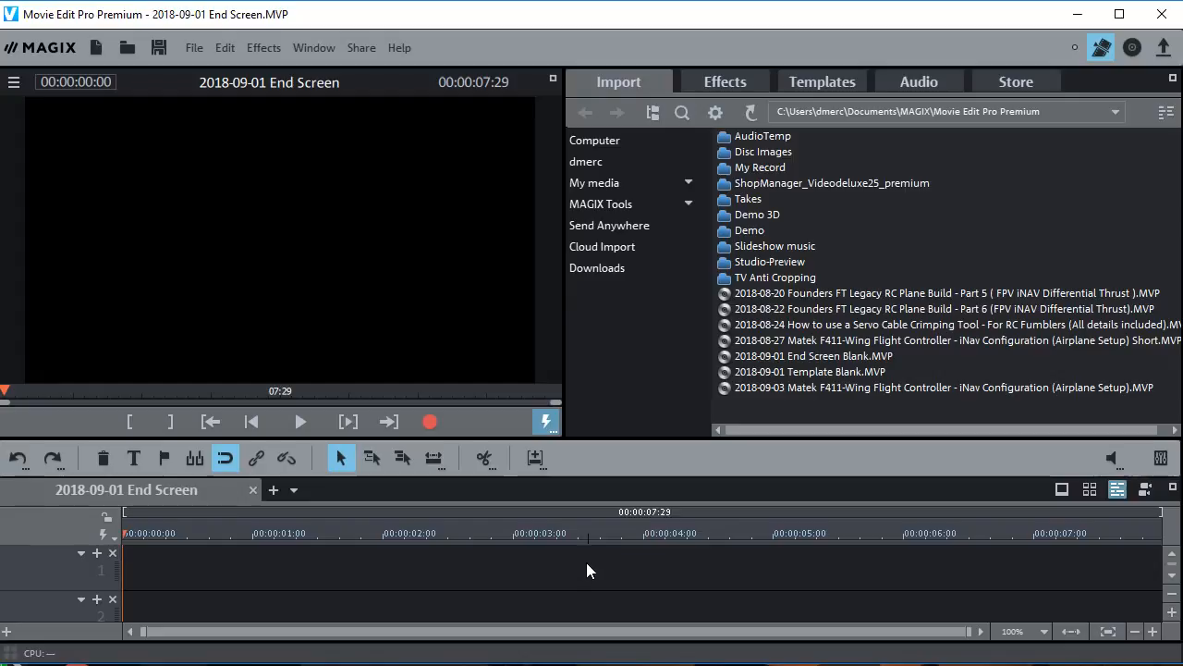
# Browse the Backgrounds category of the image object templates to locate the Concrete walls background
pyautogui.click(819, 81)
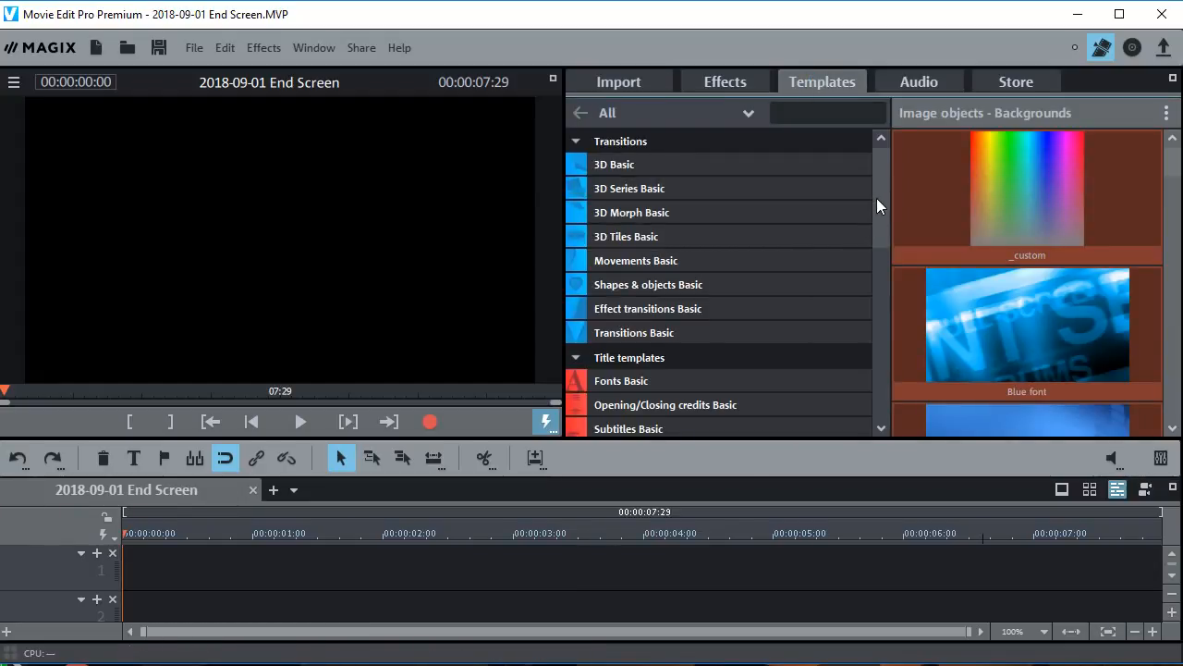
pyautogui.moveTo(882, 198); pyautogui.dragTo(860, 393)
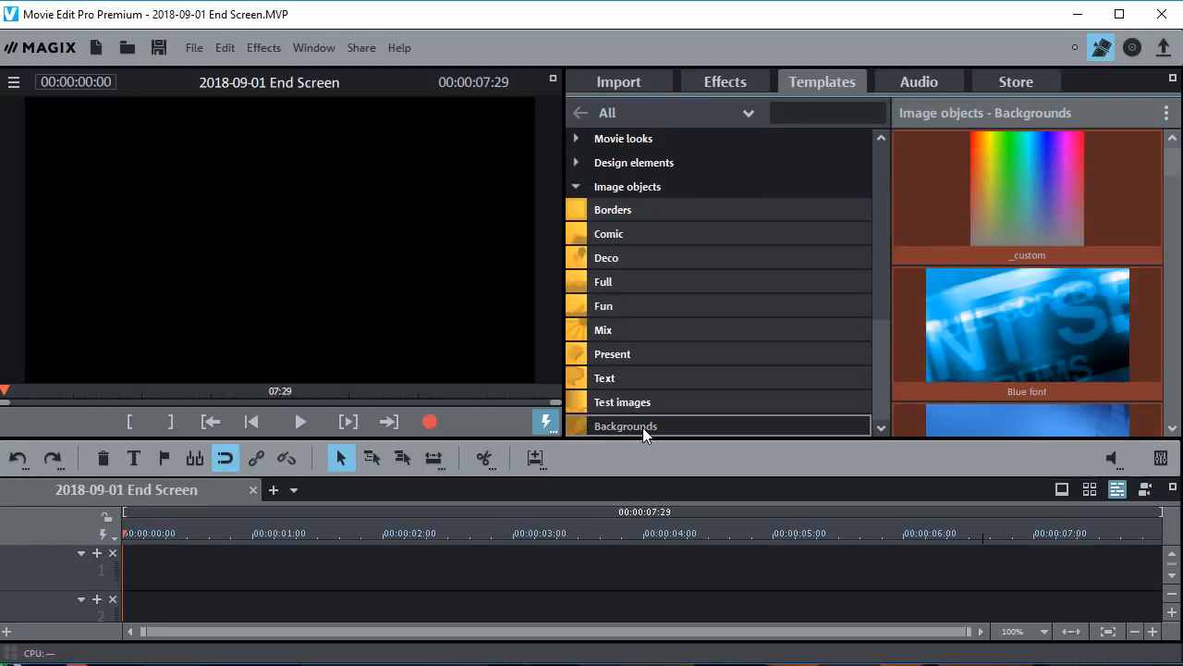
pyautogui.moveTo(1180, 171)
pyautogui.mouseDown()
pyautogui.moveTo(1178, 224)
pyautogui.moveTo(1178, 192)
pyautogui.mouseUp()
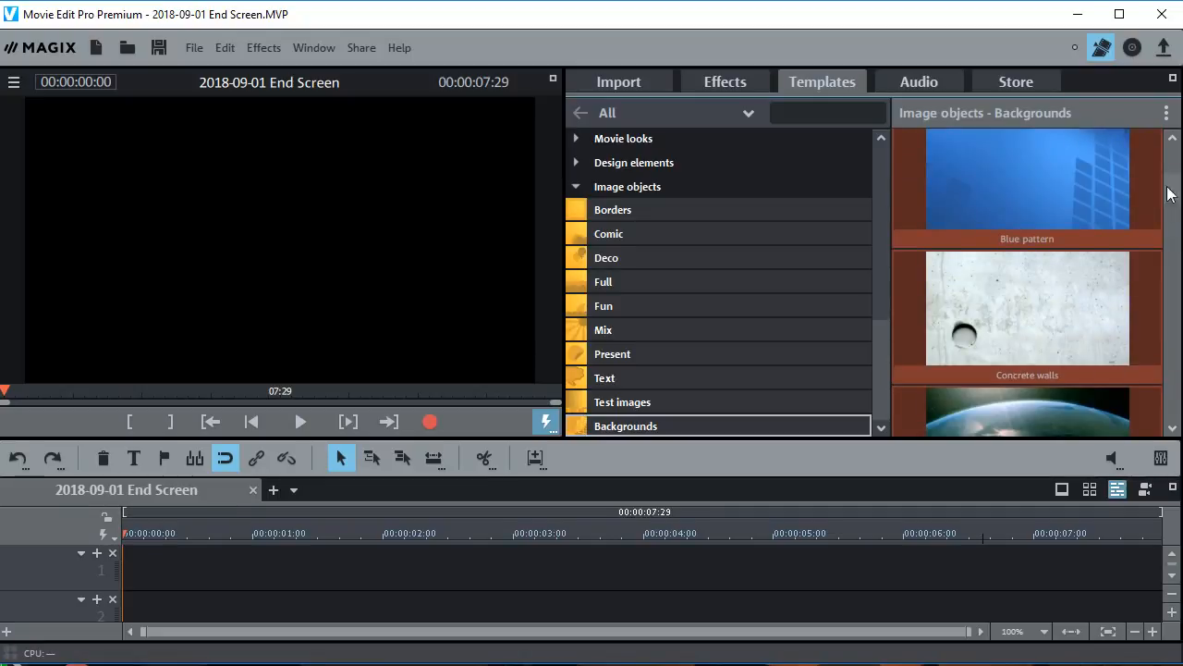
pyautogui.moveTo(1066, 280)
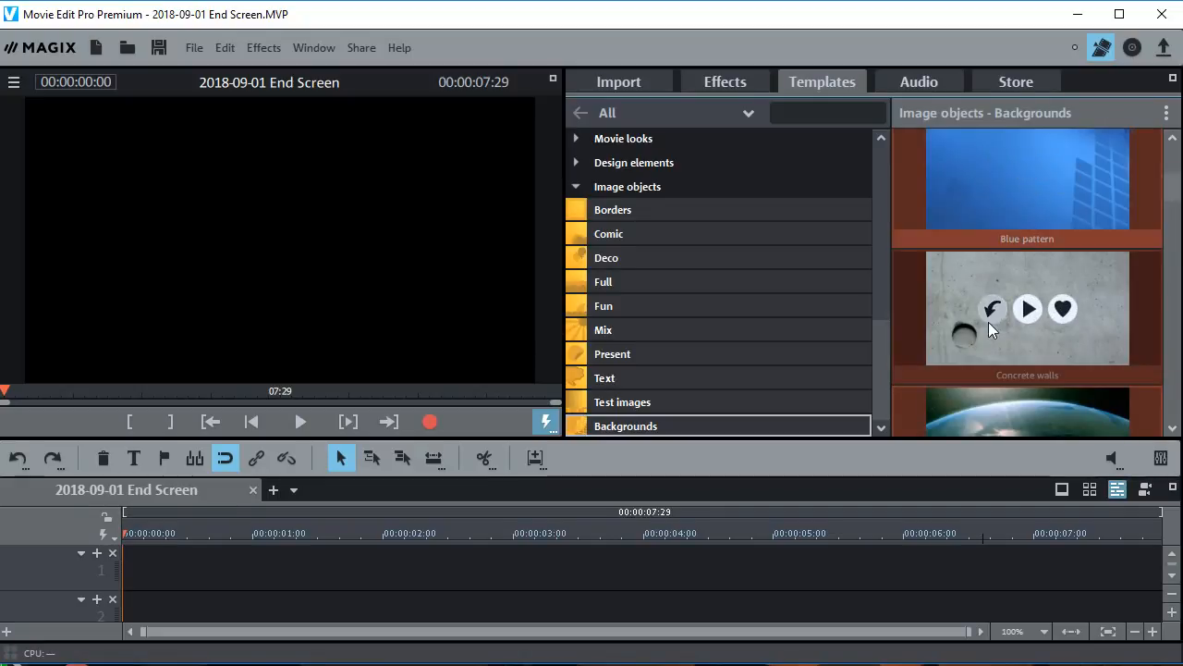
# In the movie settings, review the video format options and set the audio sample rate to 32000 Hz
pyautogui.click(190, 50)
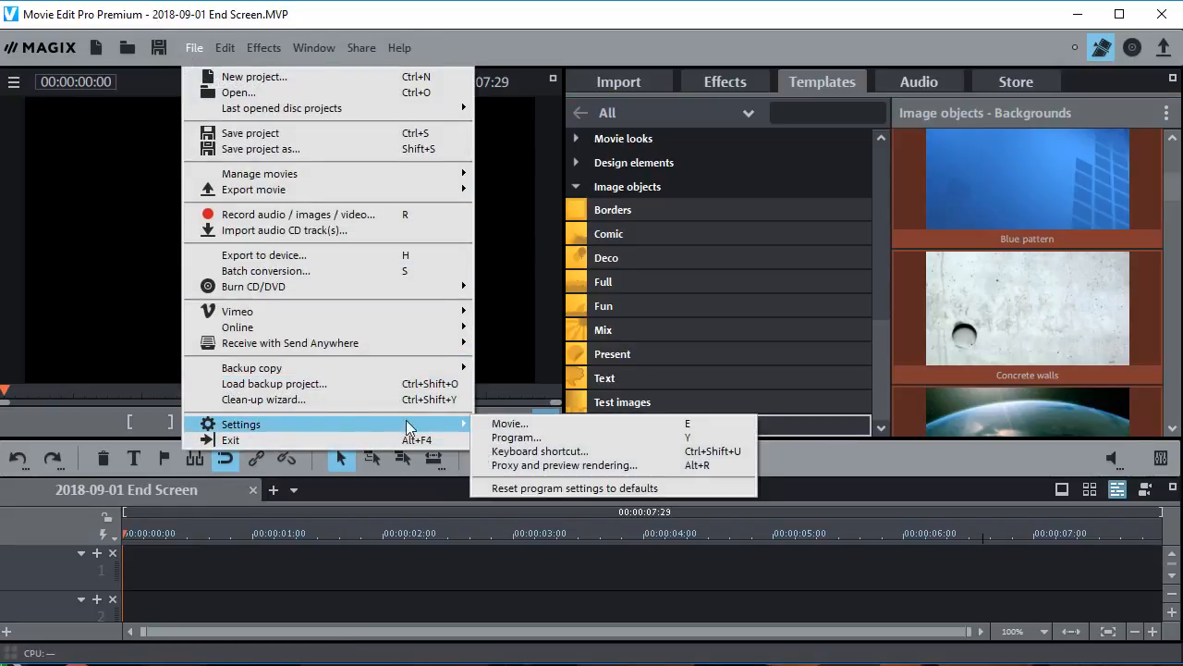
pyautogui.moveTo(453, 424)
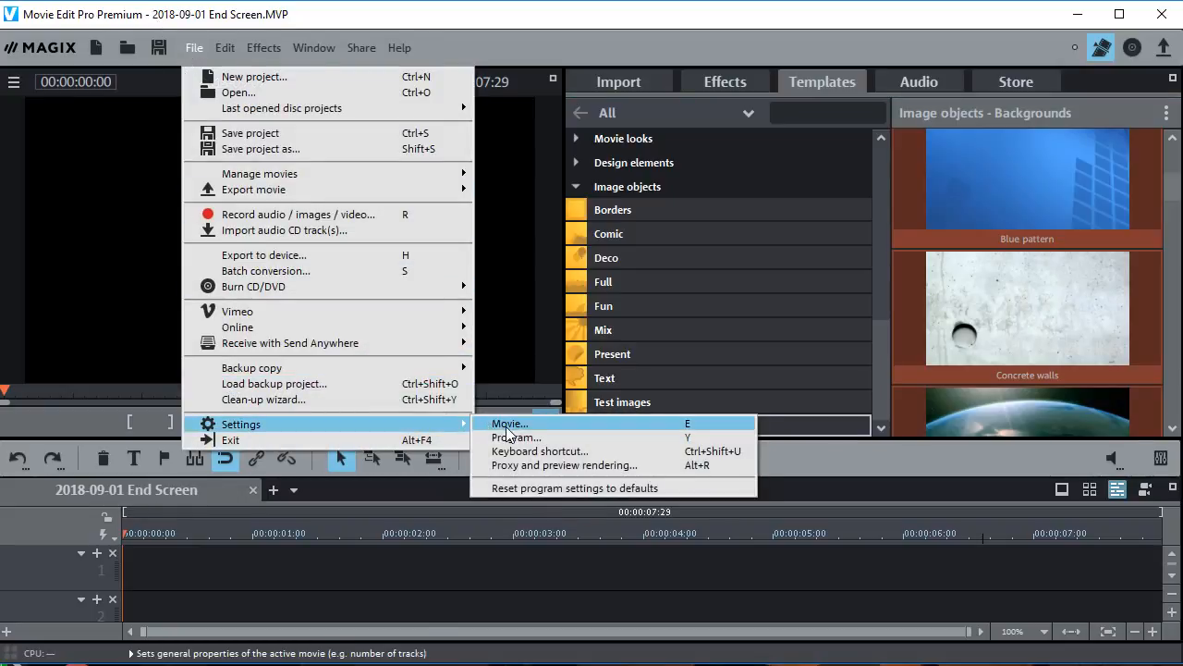
pyautogui.click(566, 422)
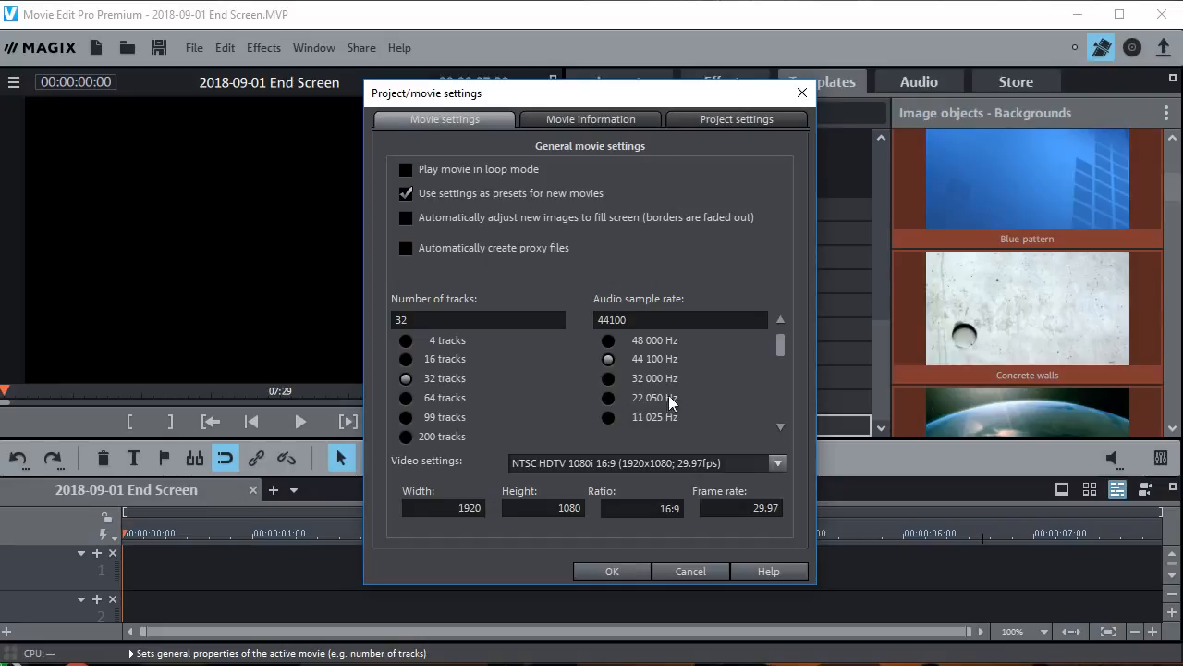
pyautogui.click(777, 465)
pyautogui.click(731, 380)
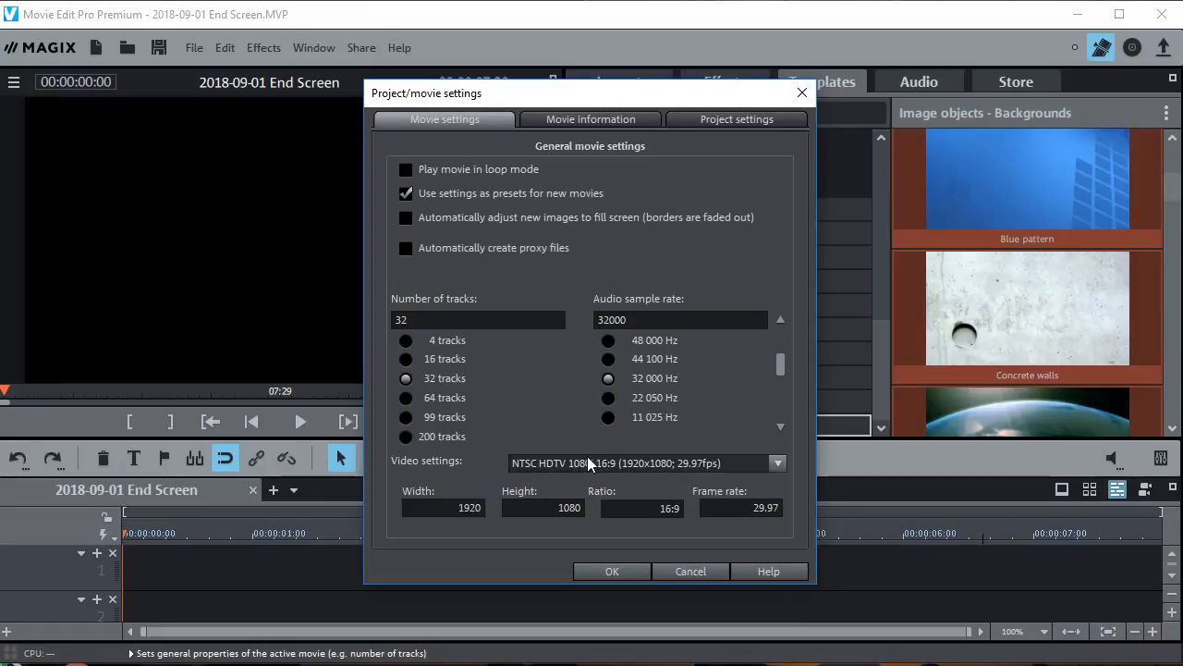
pyautogui.click(608, 570)
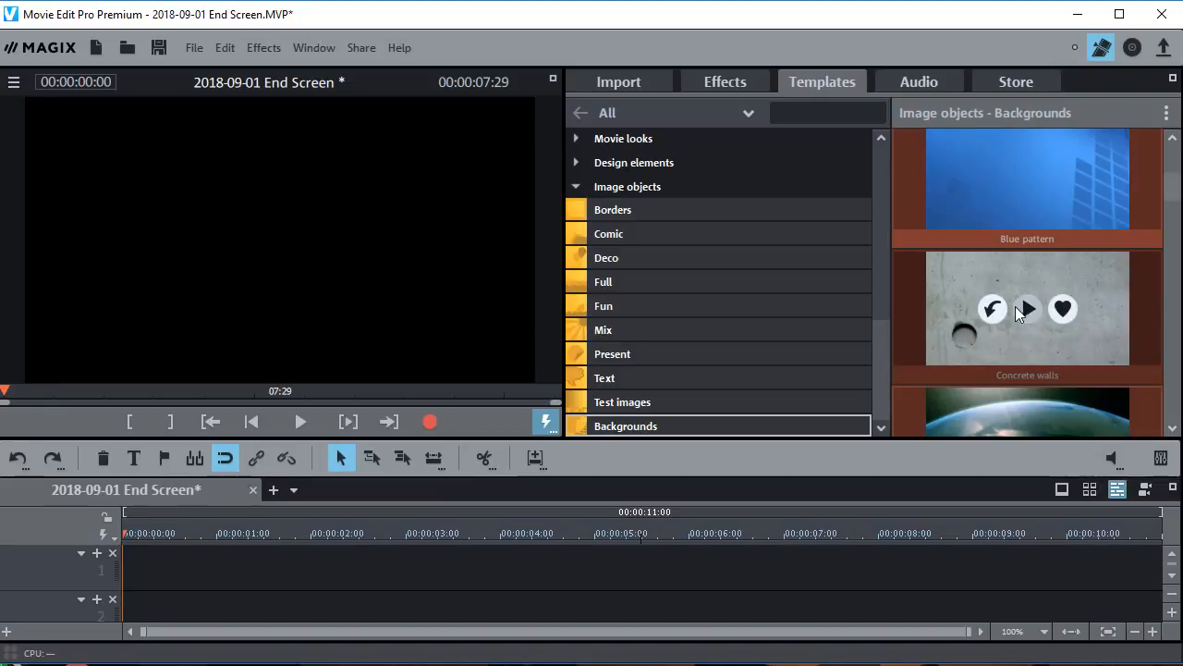
# Insert the Concrete walls background as an independent object at the start of track 1 and extend it to about 30 seconds
pyautogui.moveTo(994, 347); pyautogui.dragTo(135, 559)
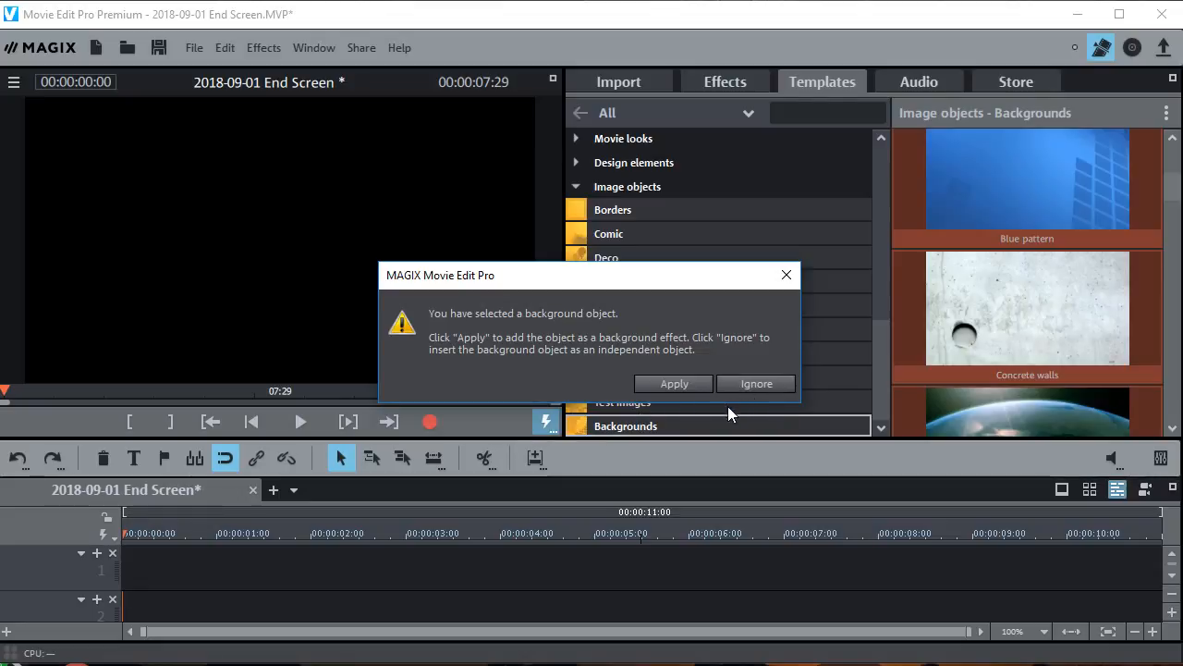
pyautogui.click(751, 378)
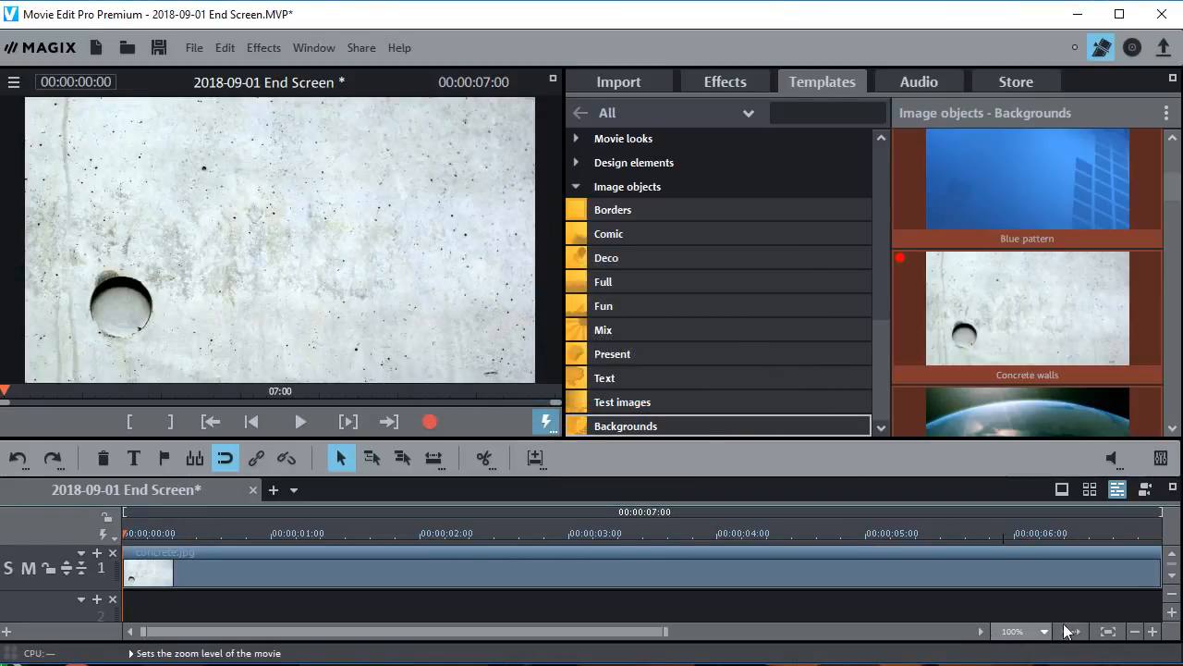
pyautogui.click(1135, 631)
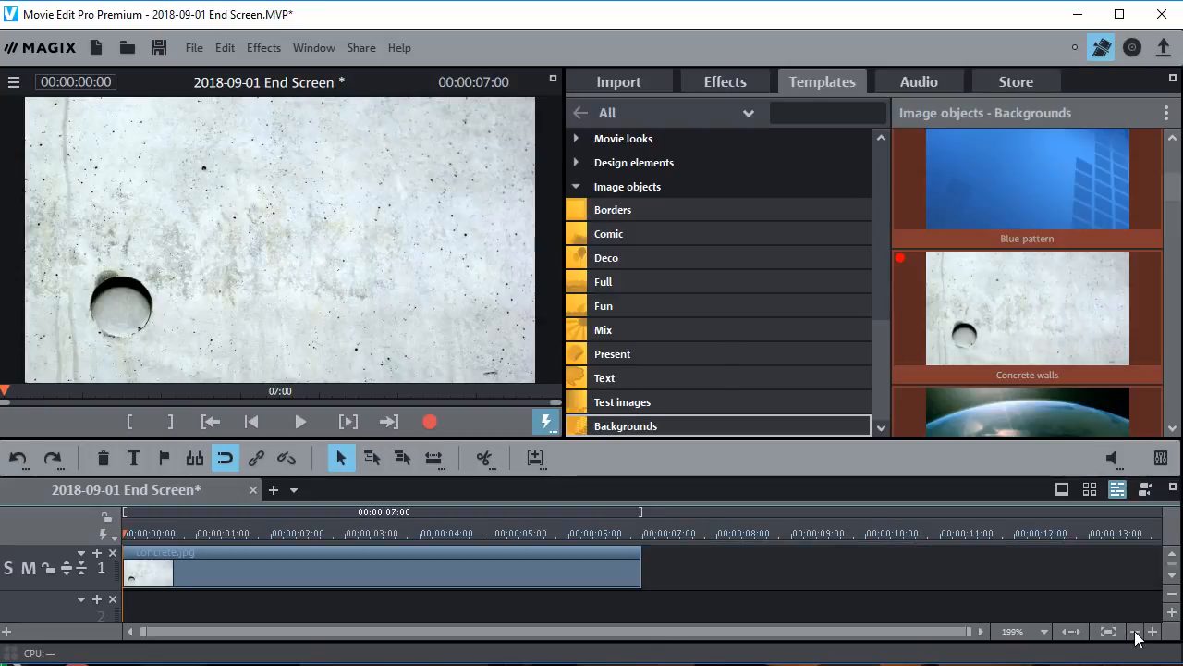
pyautogui.click(1135, 631)
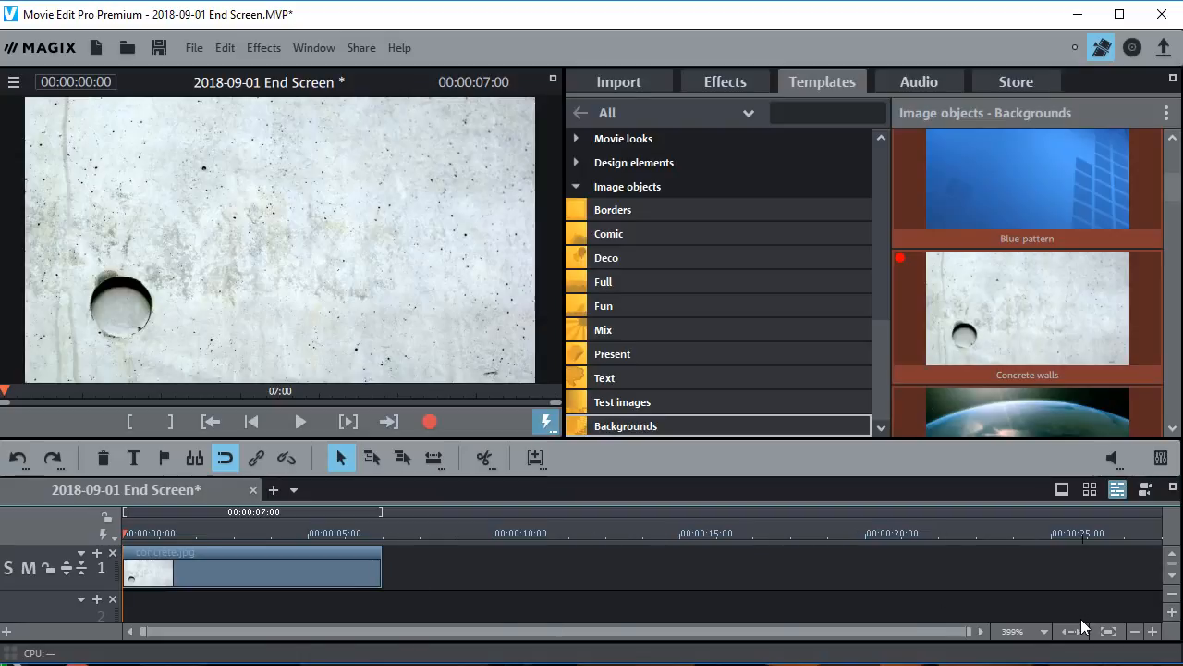
pyautogui.click(1134, 633)
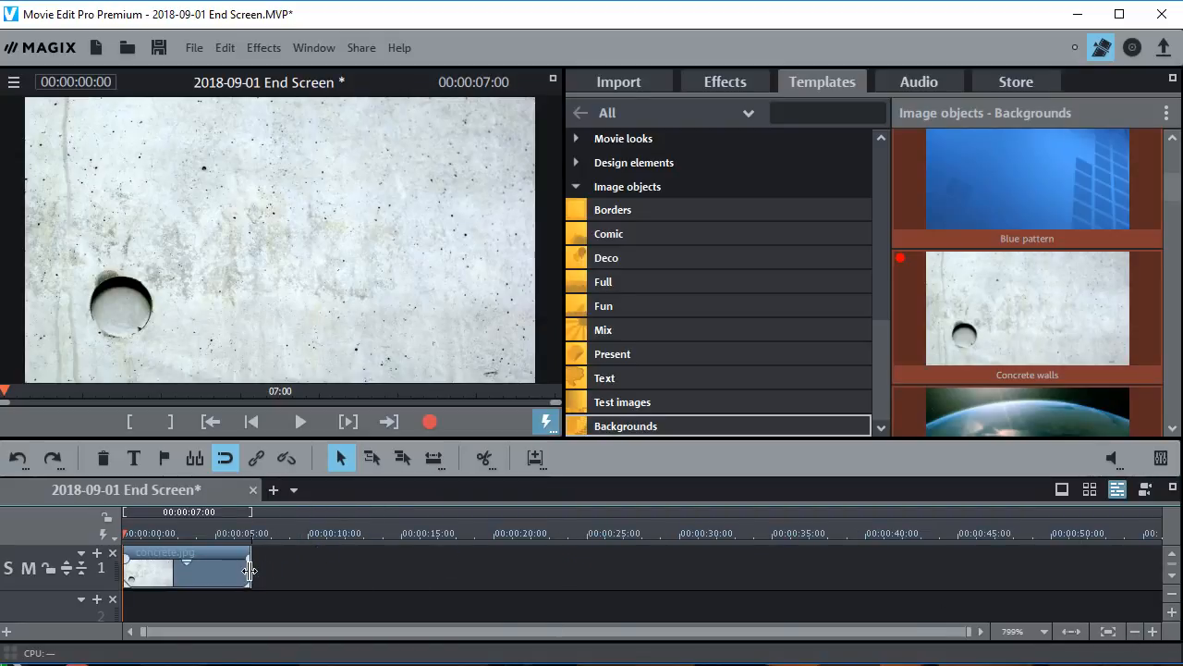
pyautogui.moveTo(249, 570); pyautogui.dragTo(681, 571)
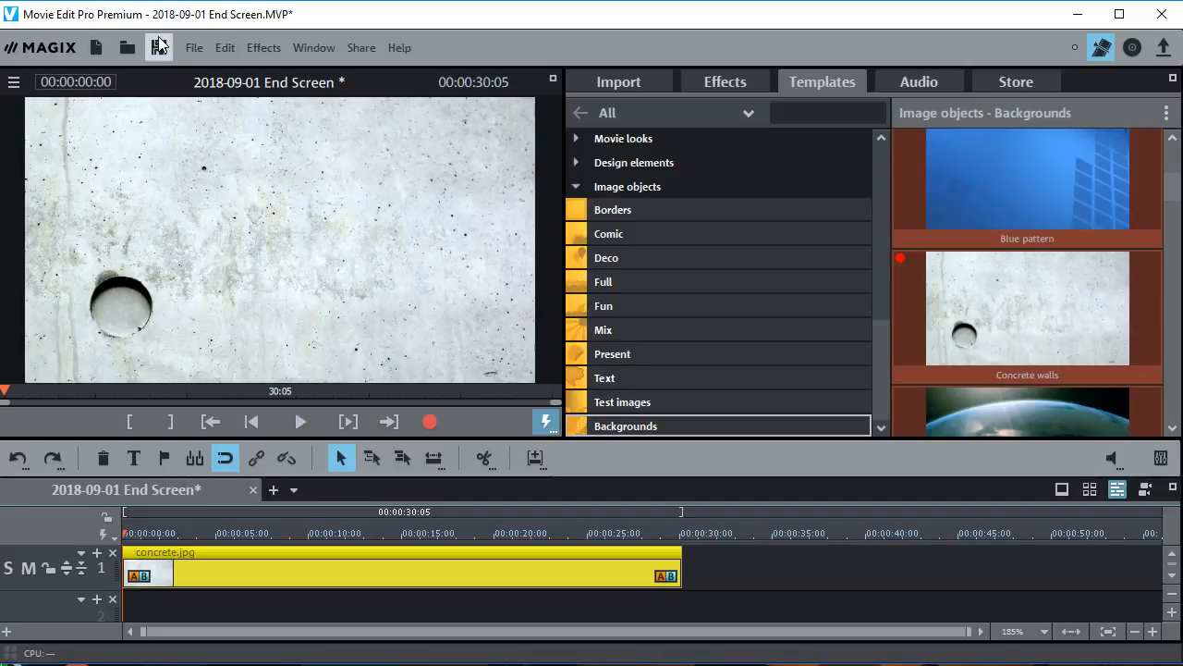
# Set up an MPEG-4 video export of the movie using the MP4 FullHD 1920x1080 29.97p preset
pyautogui.click(193, 48)
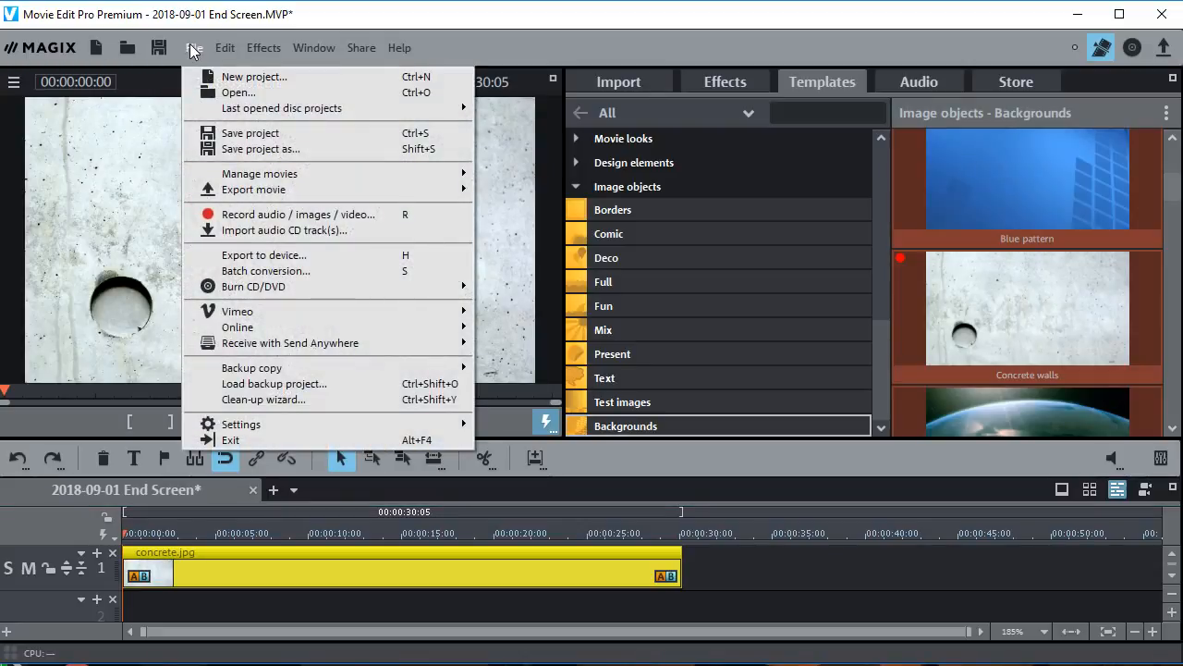
pyautogui.moveTo(246, 189)
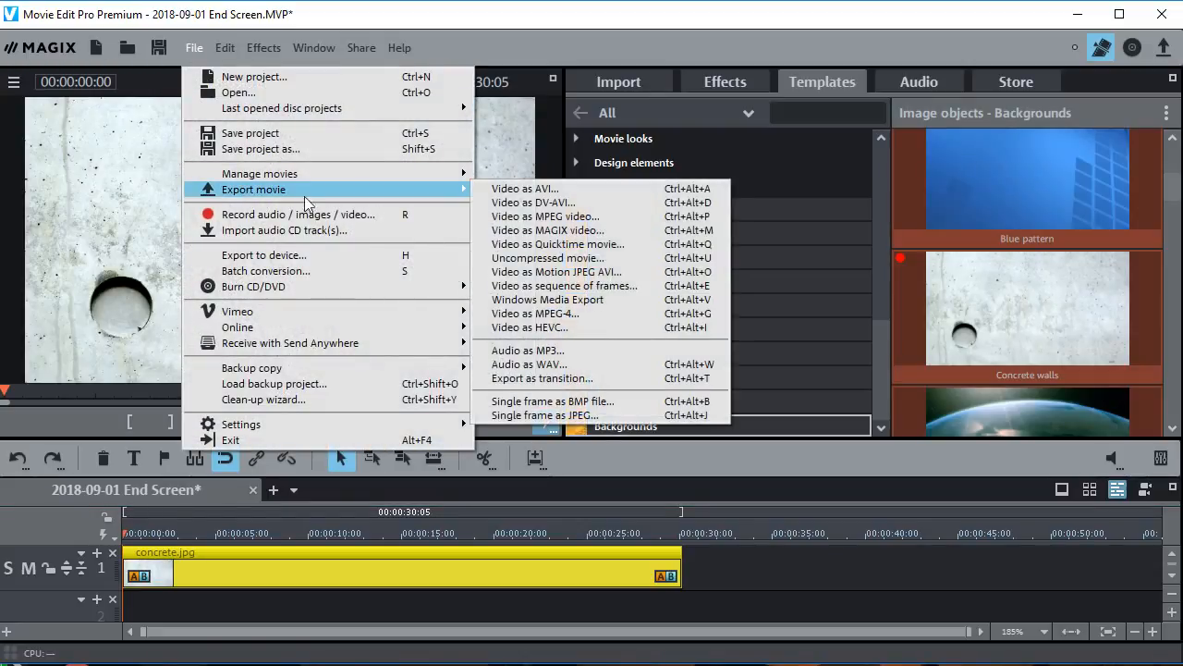
pyautogui.click(523, 314)
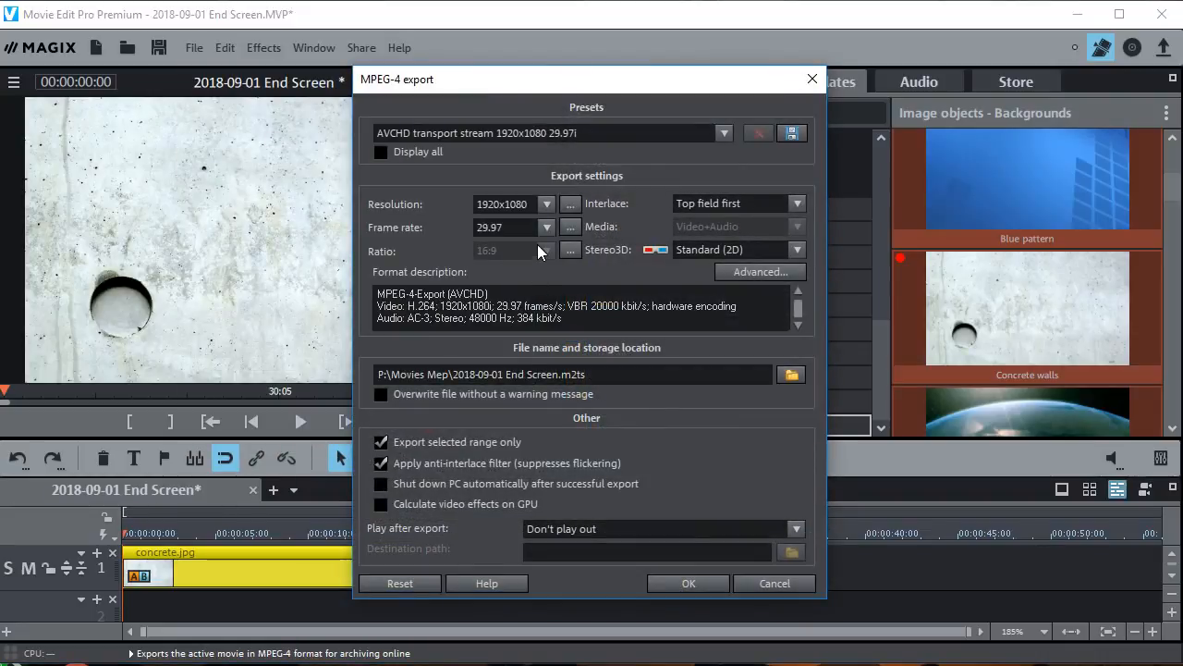
pyautogui.click(725, 133)
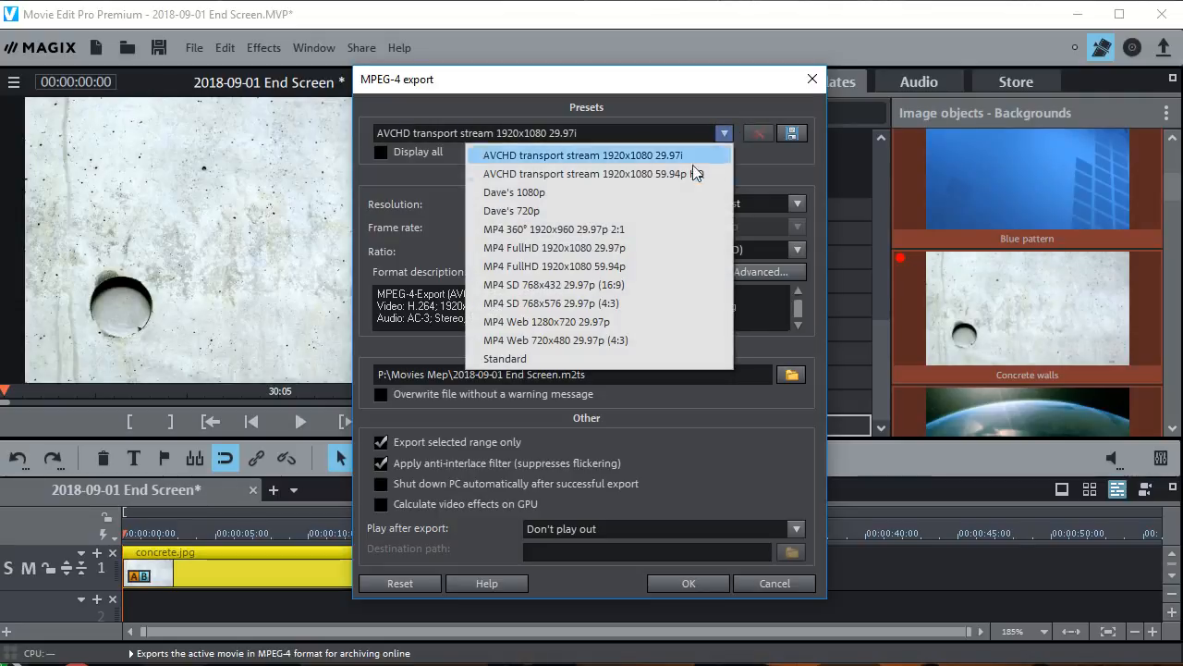
pyautogui.click(584, 247)
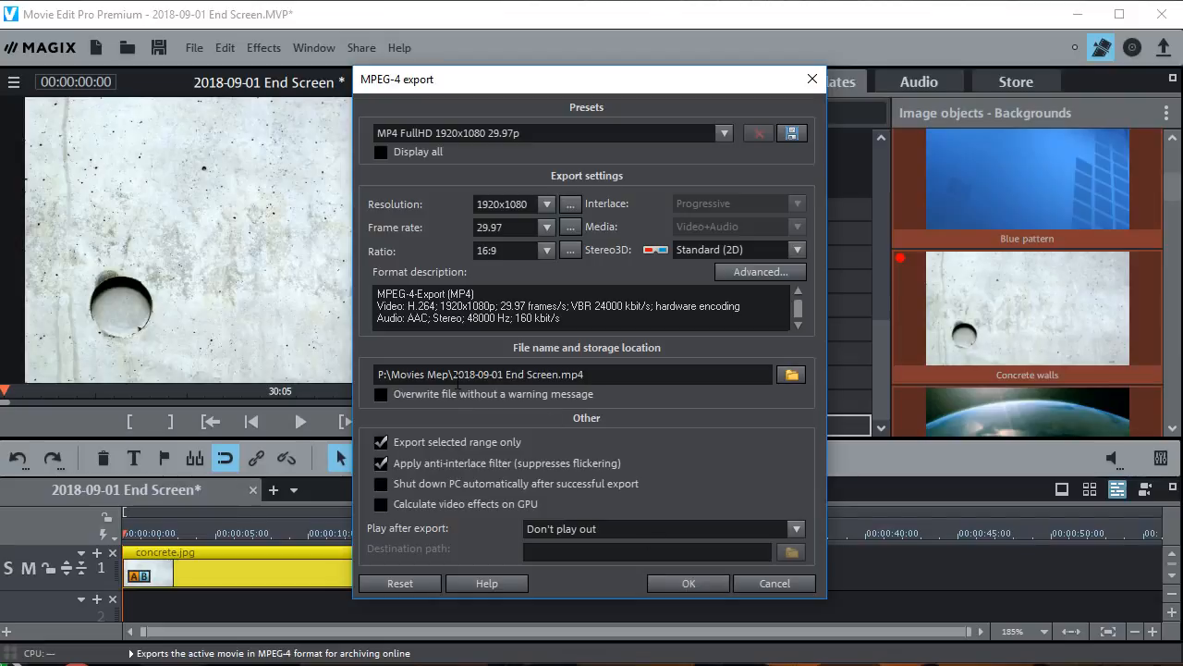
# Set the export location to New folder on the Desktop, keeping the name 2018-09-01 End Screen.mp4, and start the export
pyautogui.click(790, 374)
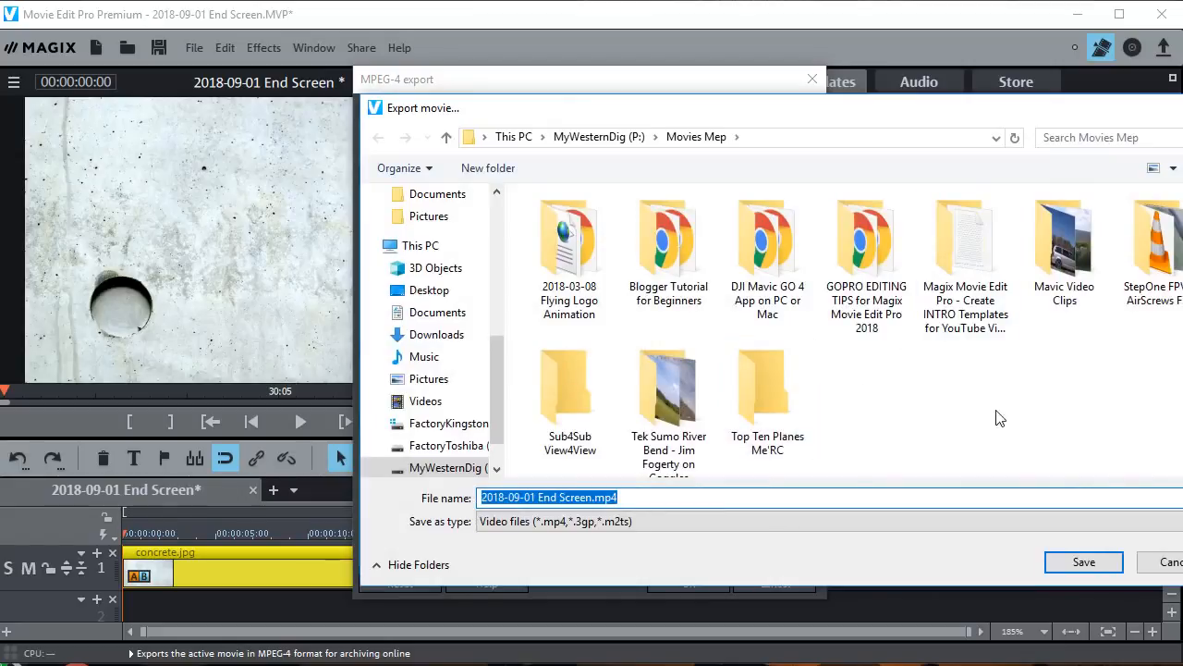
pyautogui.click(429, 289)
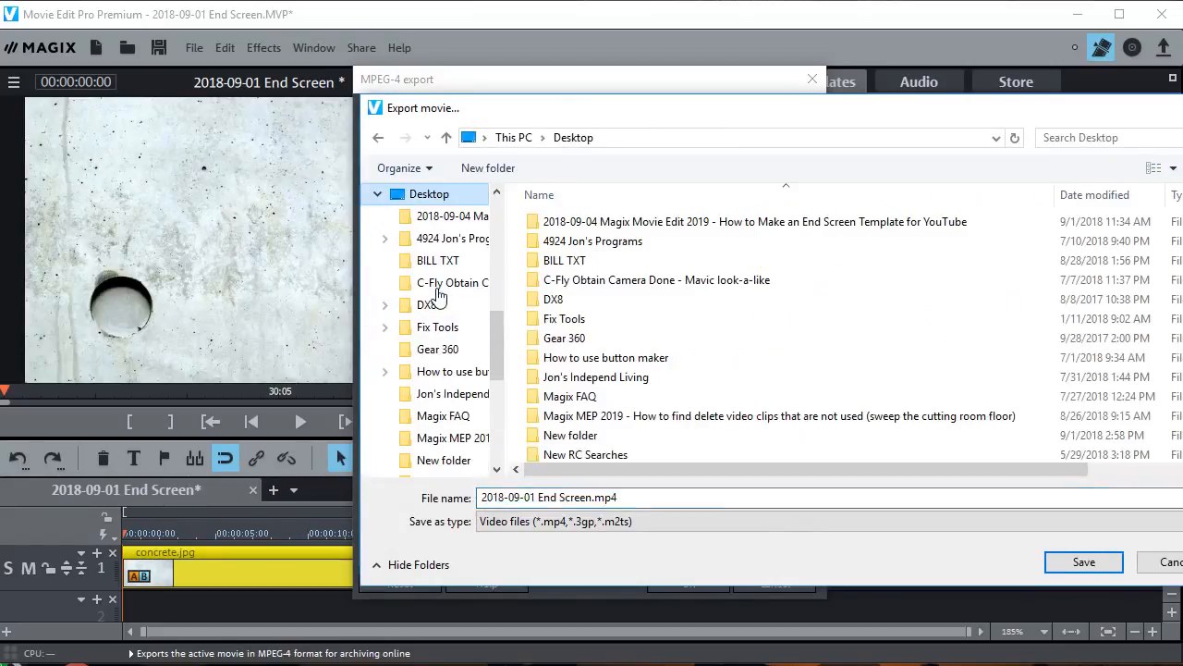
pyautogui.scroll(-2, 638, 317)
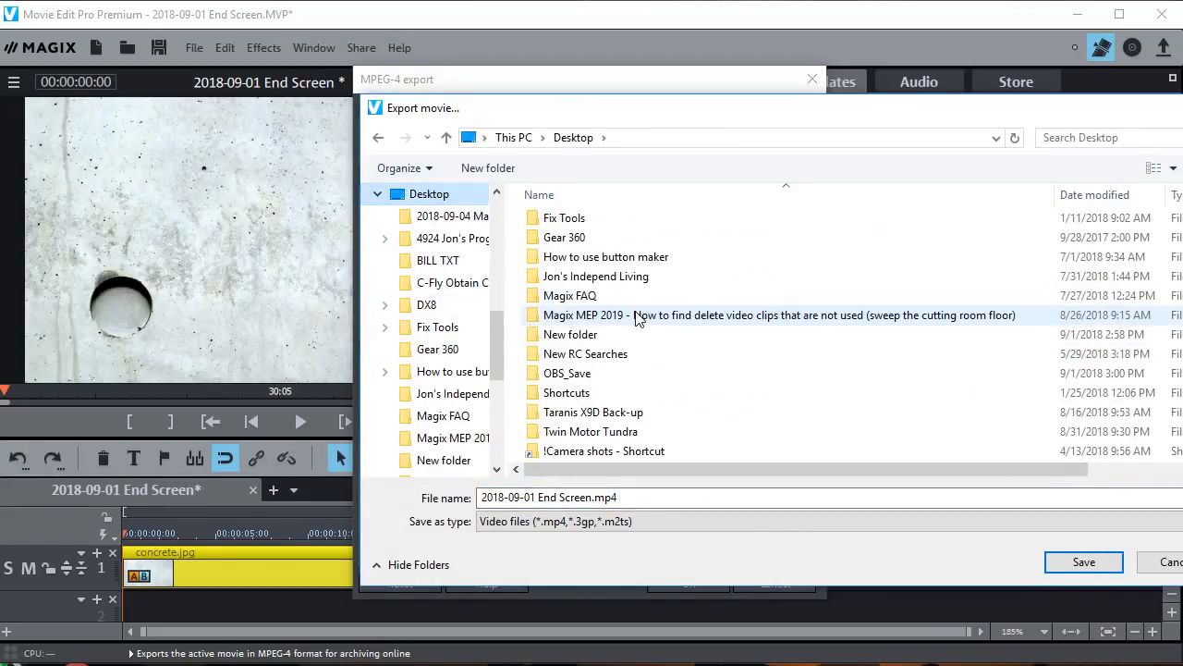
pyautogui.doubleClick(560, 340)
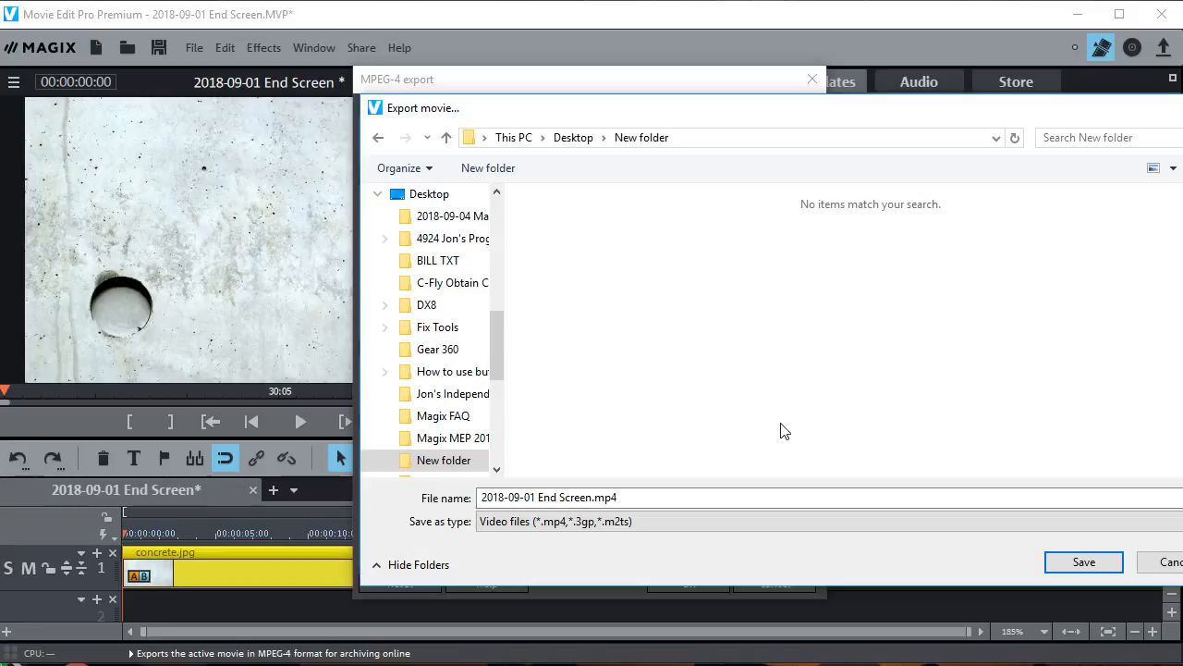
pyautogui.click(1083, 562)
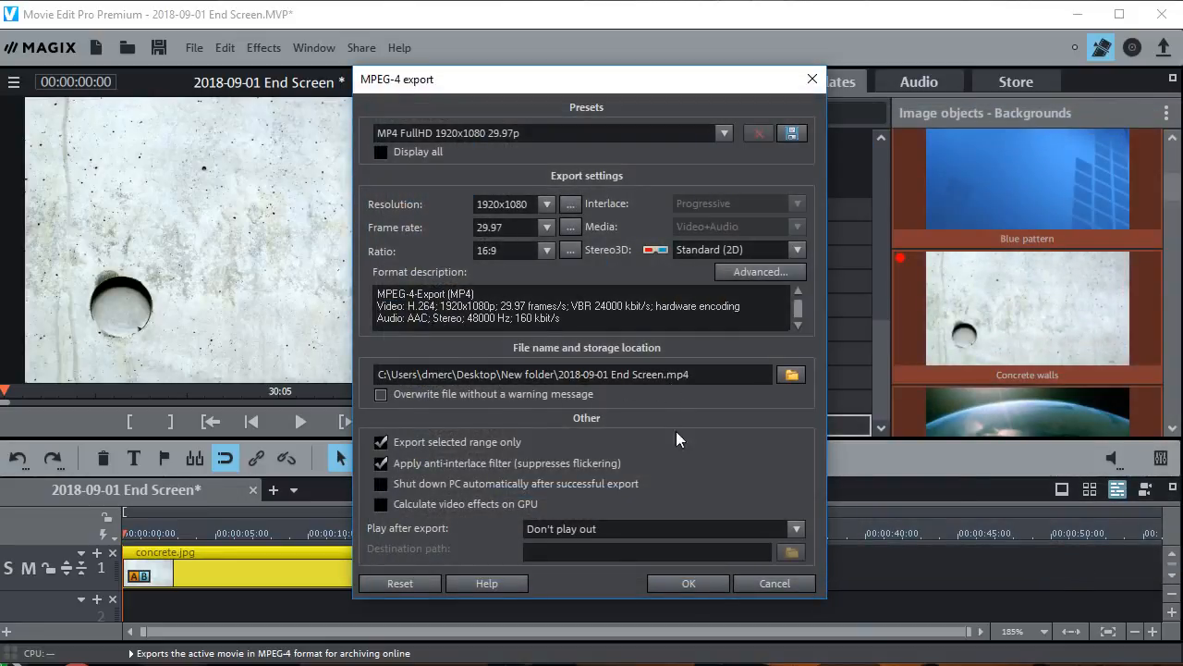
pyautogui.click(691, 582)
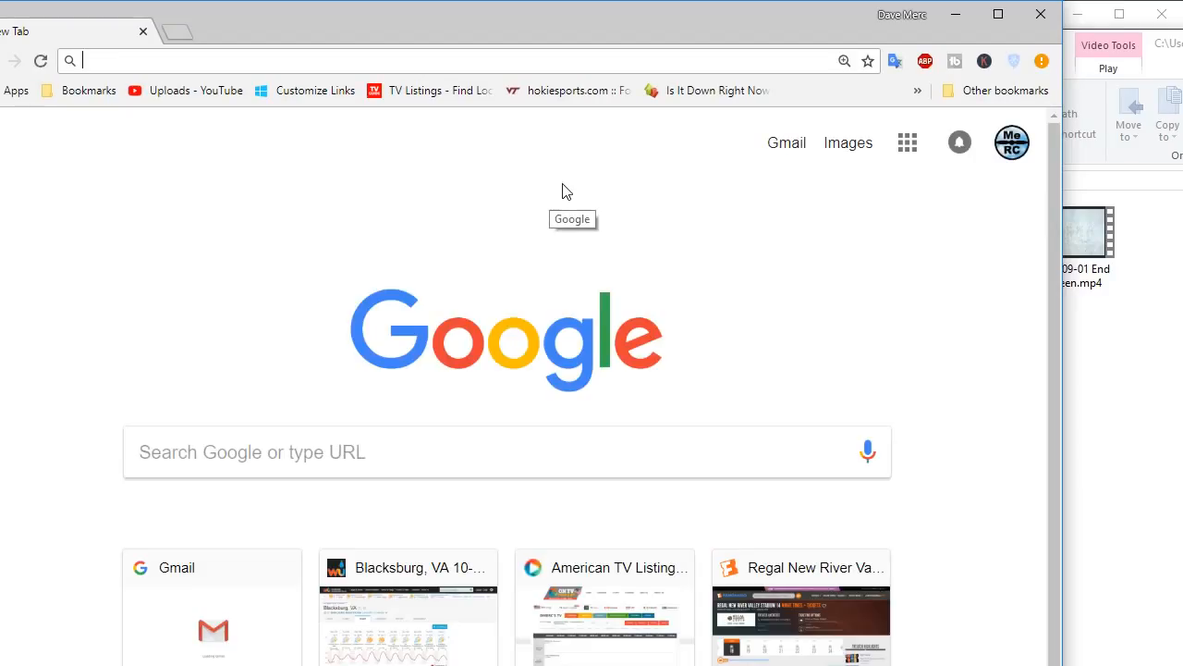
# Upload 2018-09-01 End Screen.mp4 to the YouTube channel with Unlisted privacy and complete the upload
pyautogui.click(197, 92)
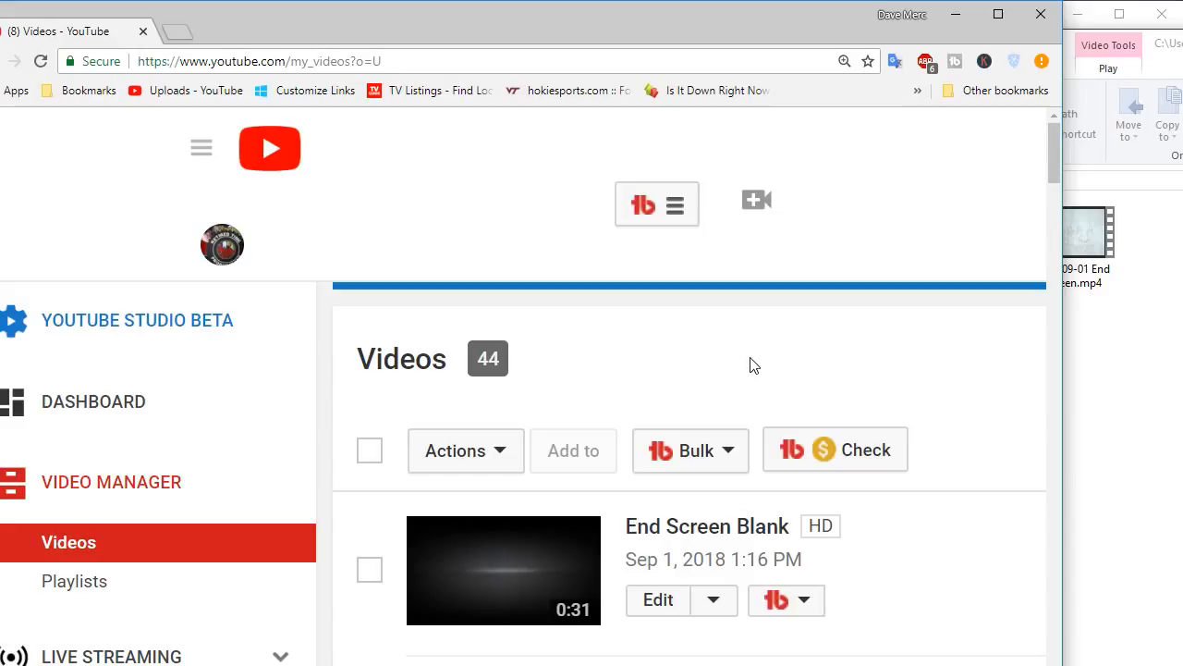
pyautogui.click(754, 204)
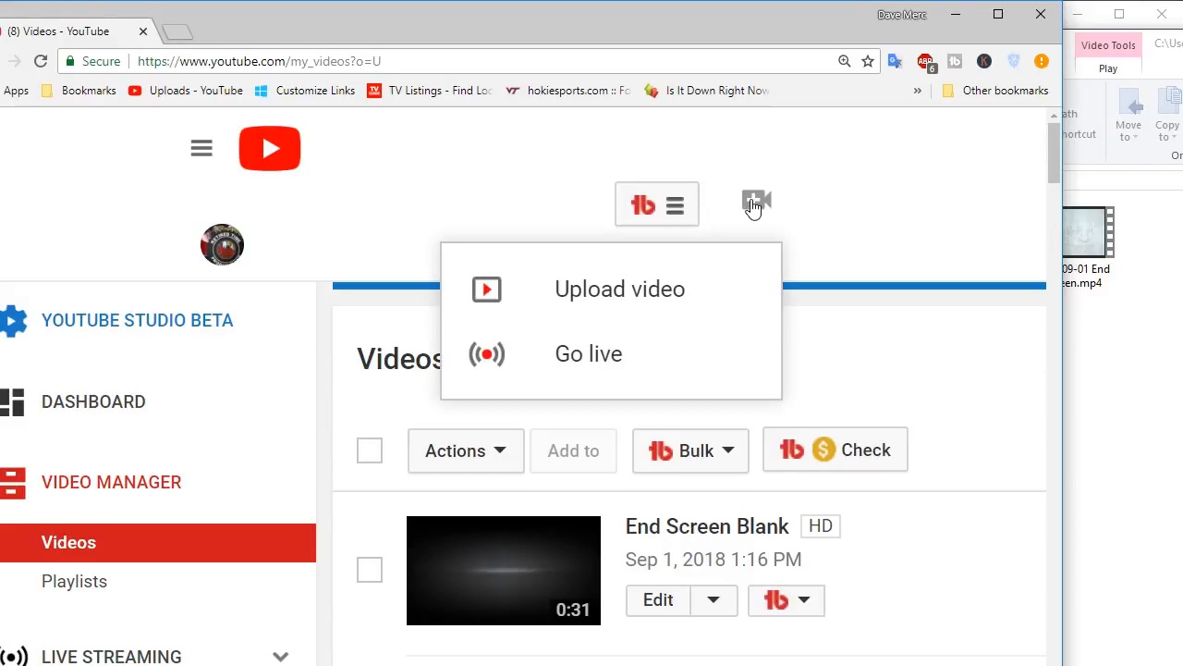
pyautogui.click(647, 301)
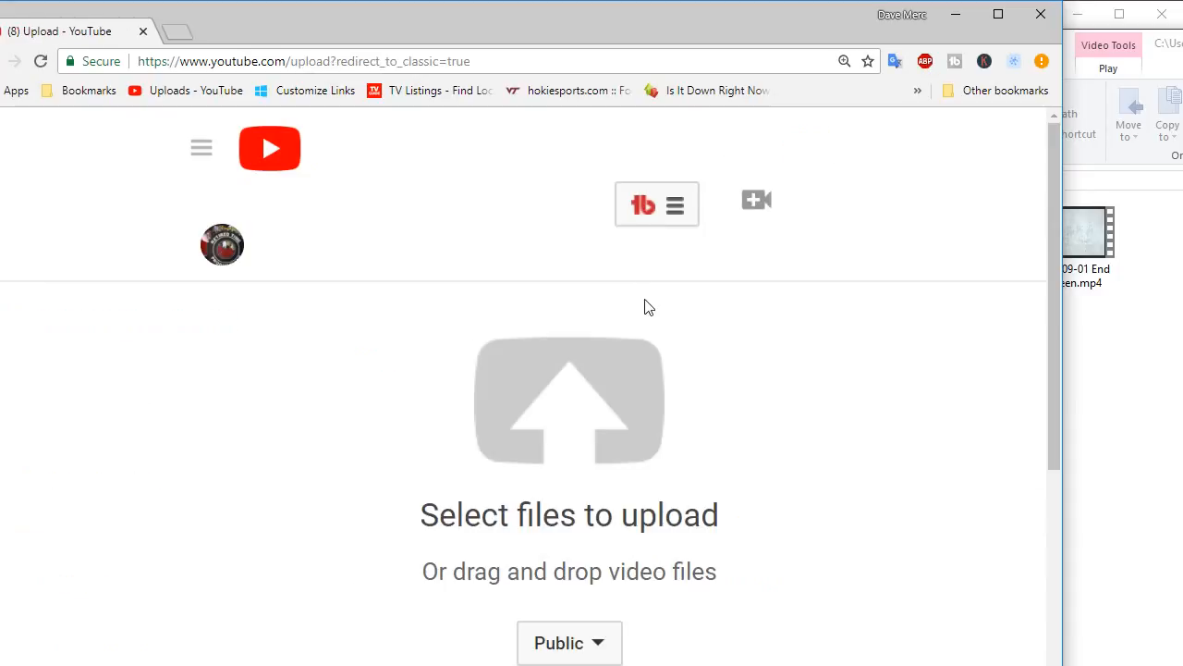
pyautogui.click(608, 654)
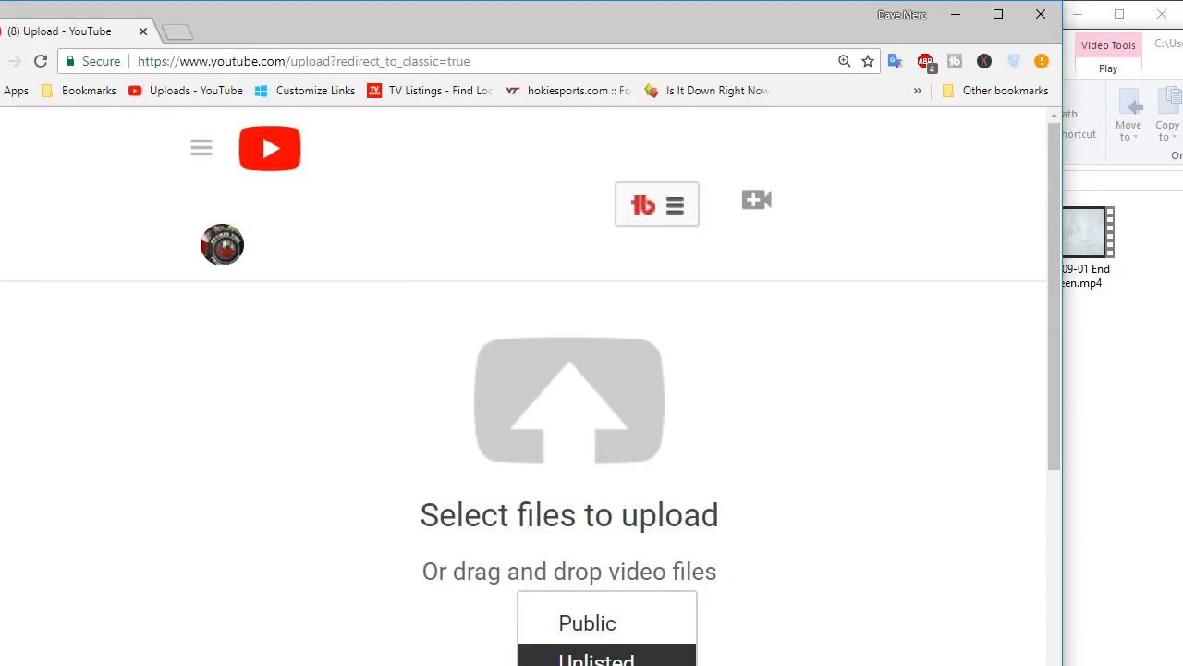
pyautogui.click(601, 660)
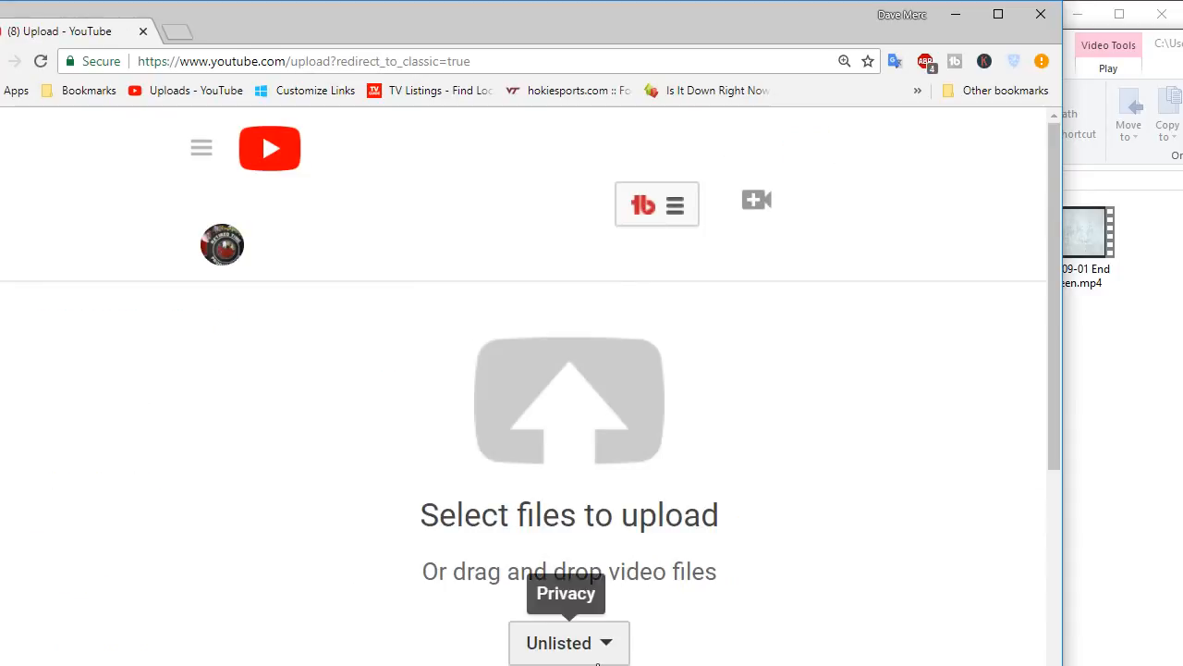
pyautogui.click(1081, 227)
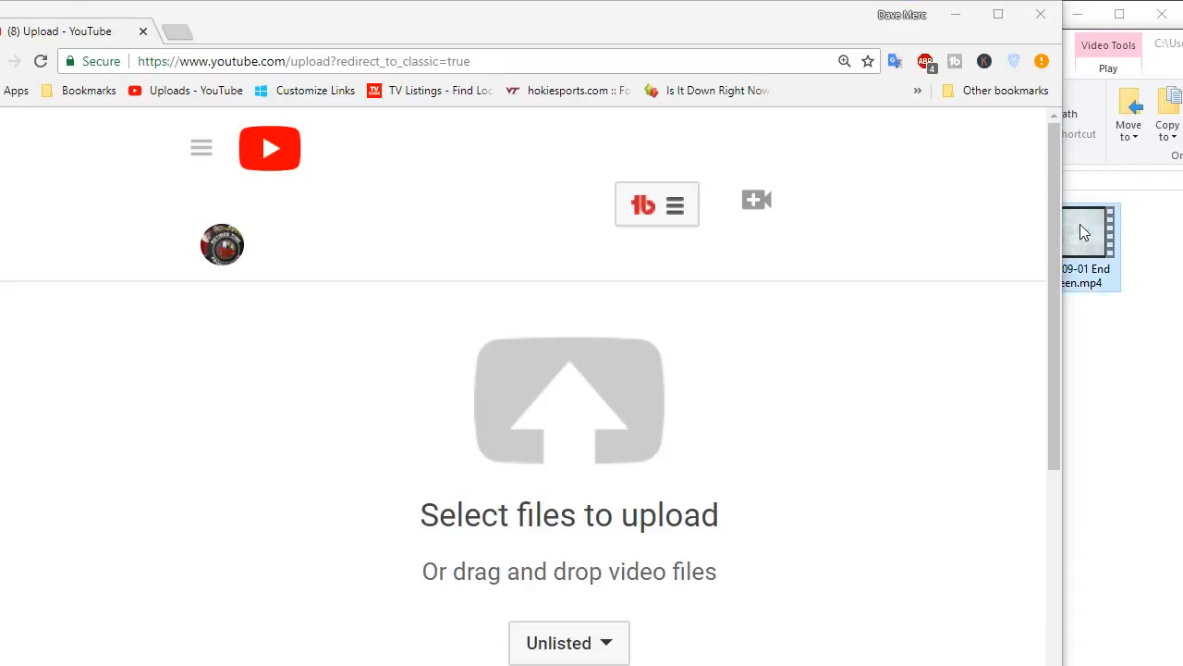
pyautogui.moveTo(1083, 231); pyautogui.dragTo(568, 441)
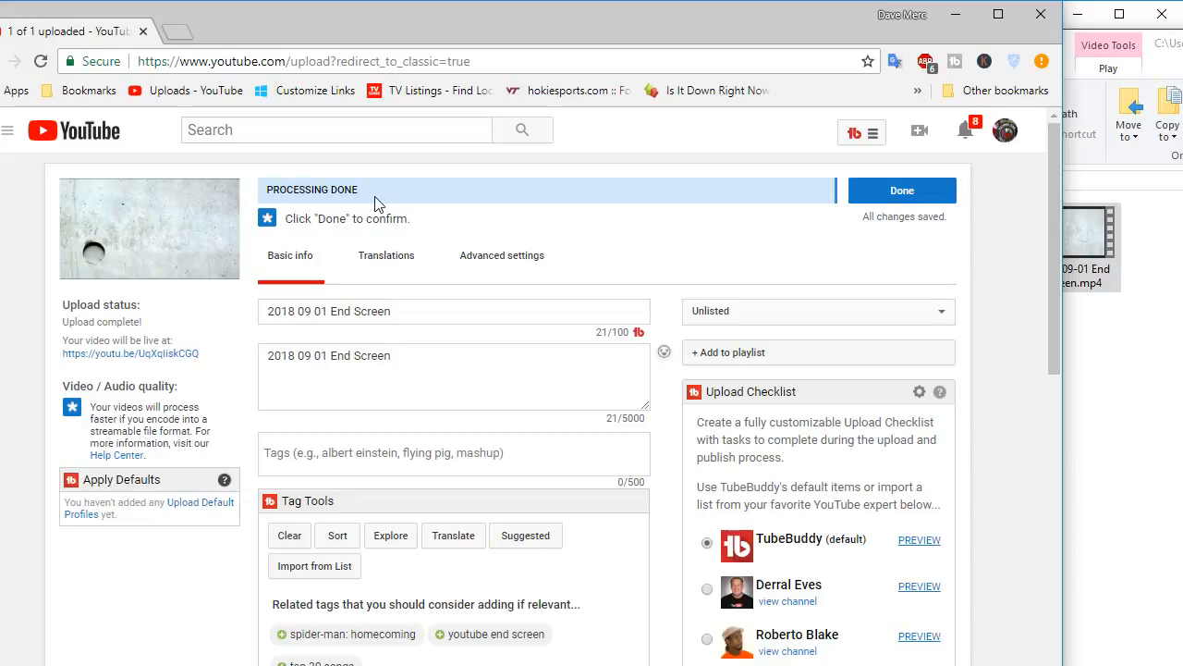
pyautogui.click(894, 190)
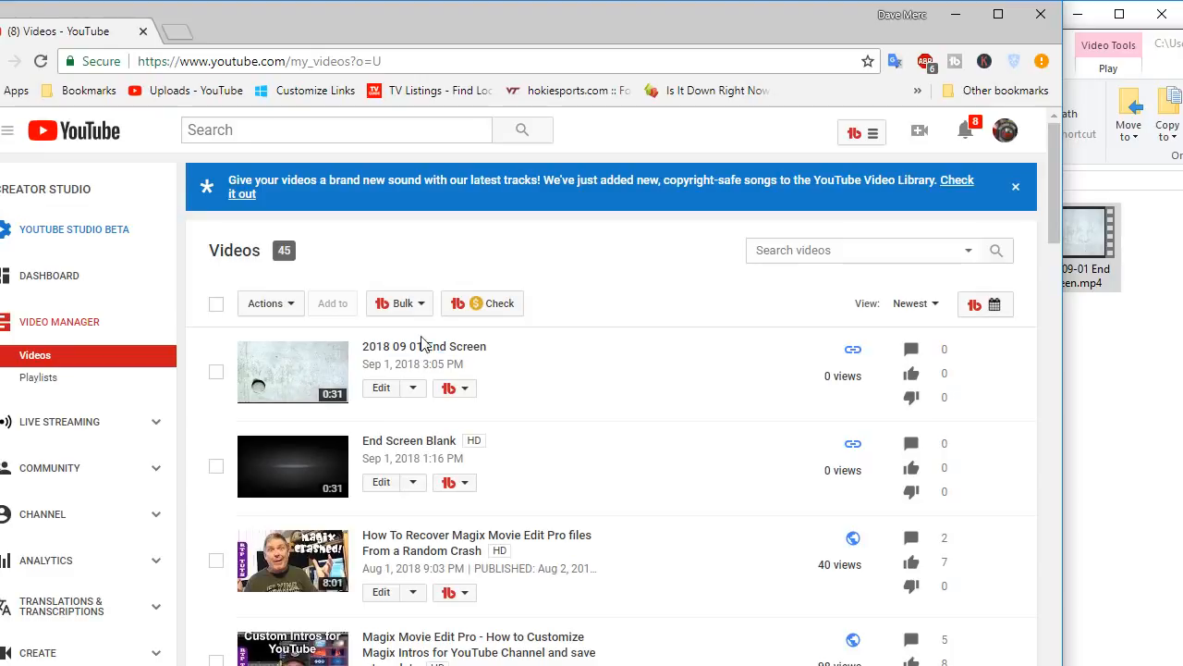
# Open the uploaded 2018 09 01 End Screen video for editing and go to its end screen editor
pyautogui.click(377, 396)
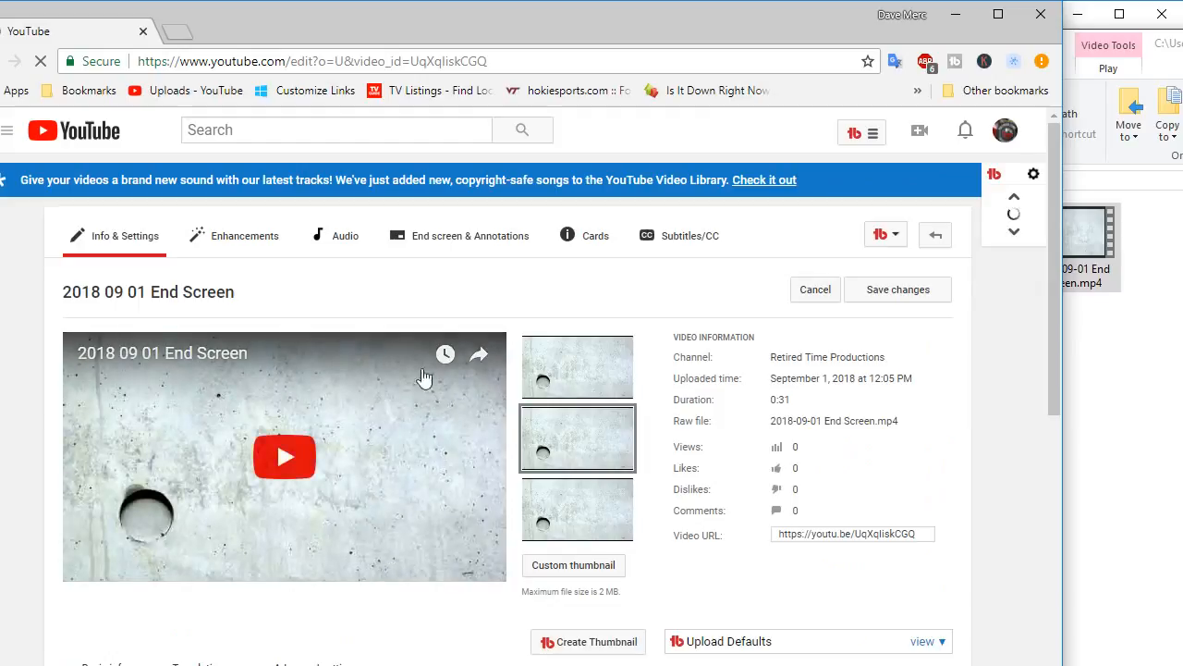
pyautogui.click(457, 240)
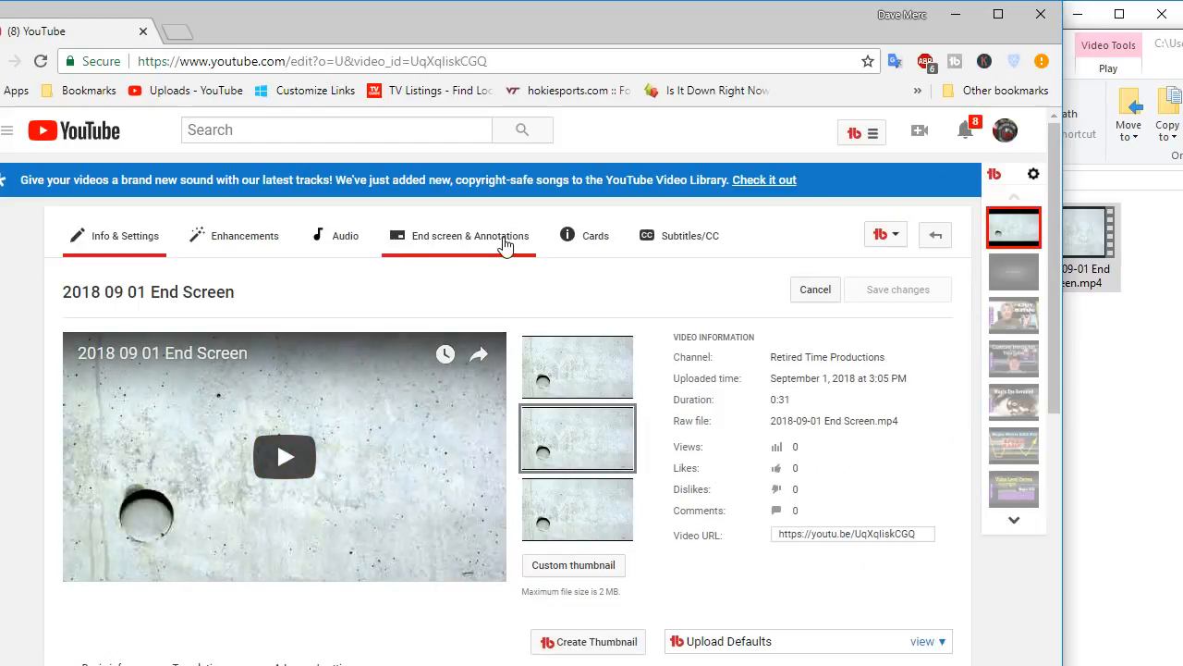
pyautogui.click(478, 243)
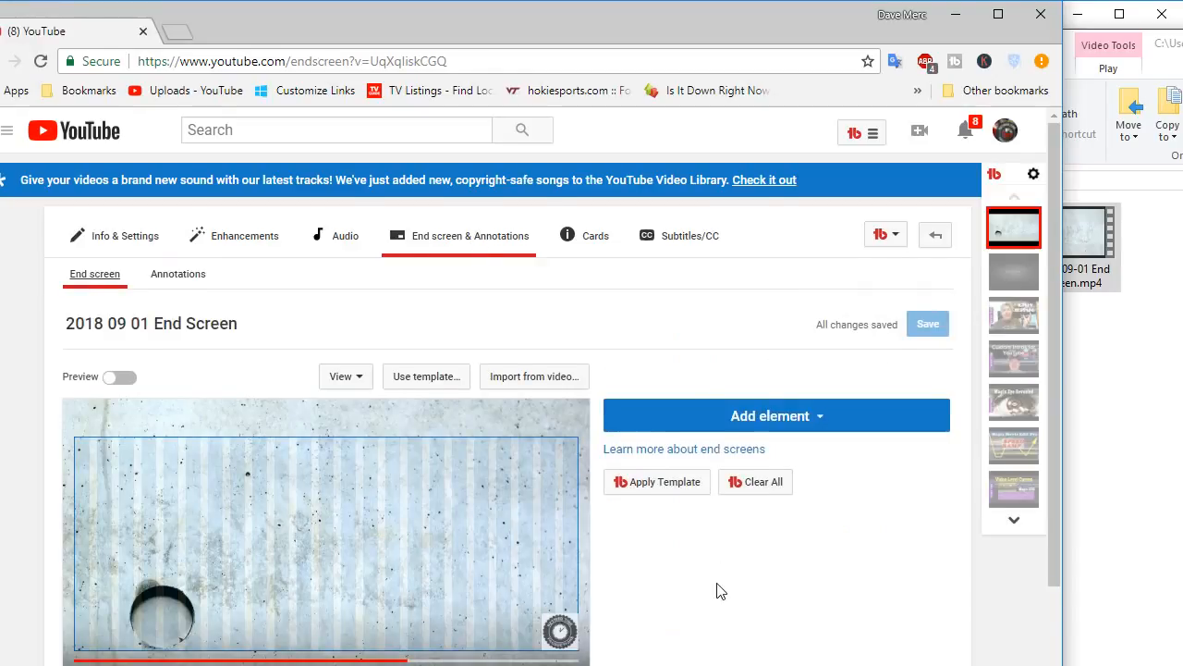
pyautogui.scroll(-1, 717, 592)
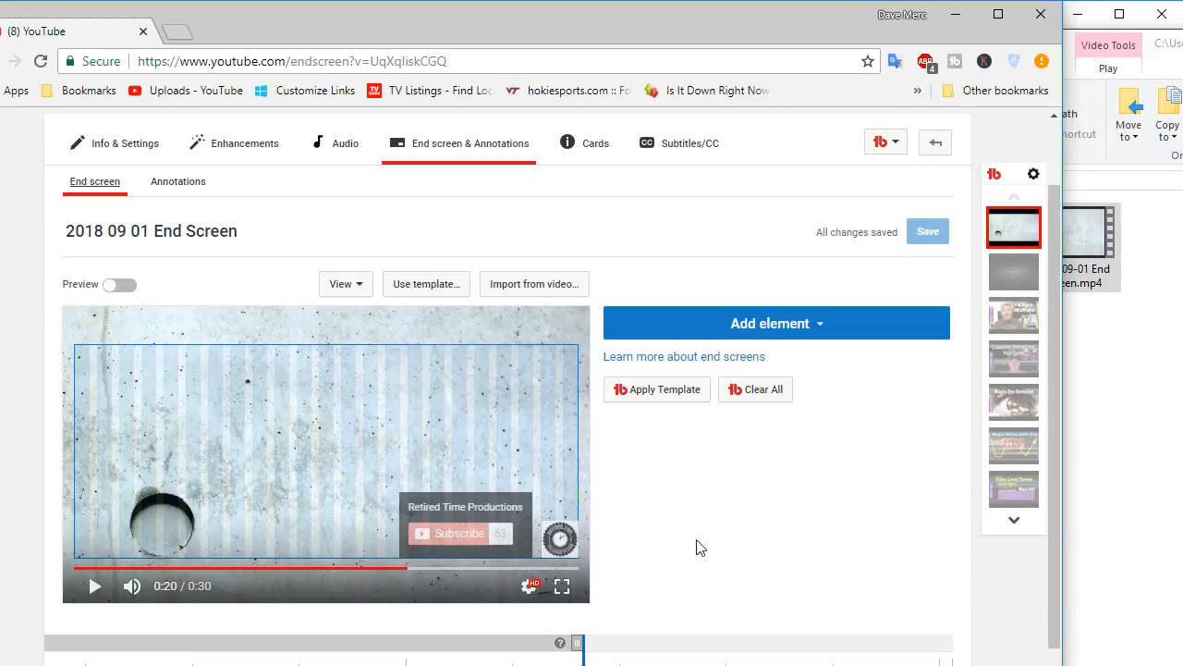
# Add a Subscribe element to the end screen and place it near the upper-left corner of the video frame, slightly inward
pyautogui.click(779, 320)
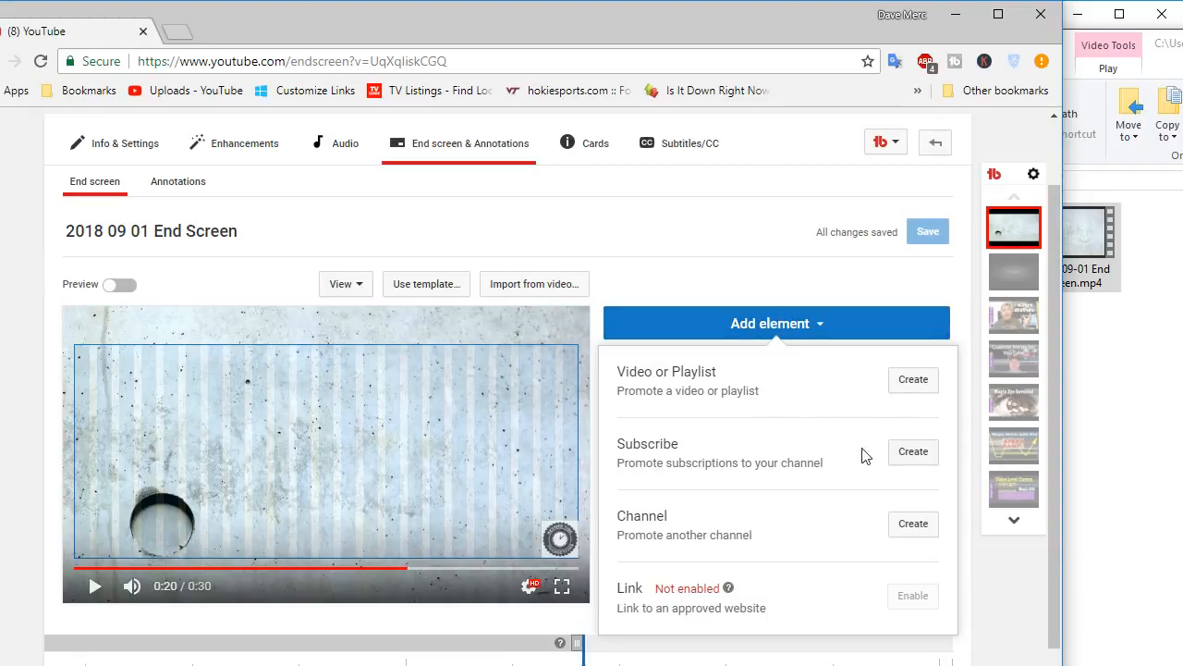
pyautogui.click(906, 460)
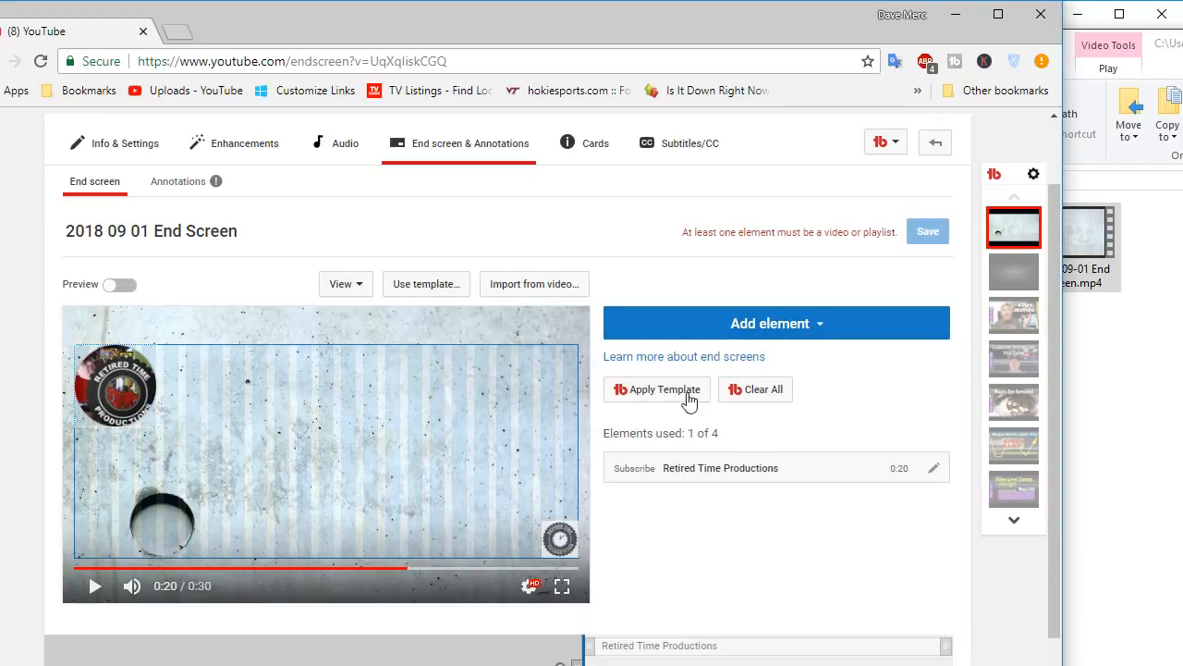
pyautogui.moveTo(110, 381); pyautogui.dragTo(163, 383)
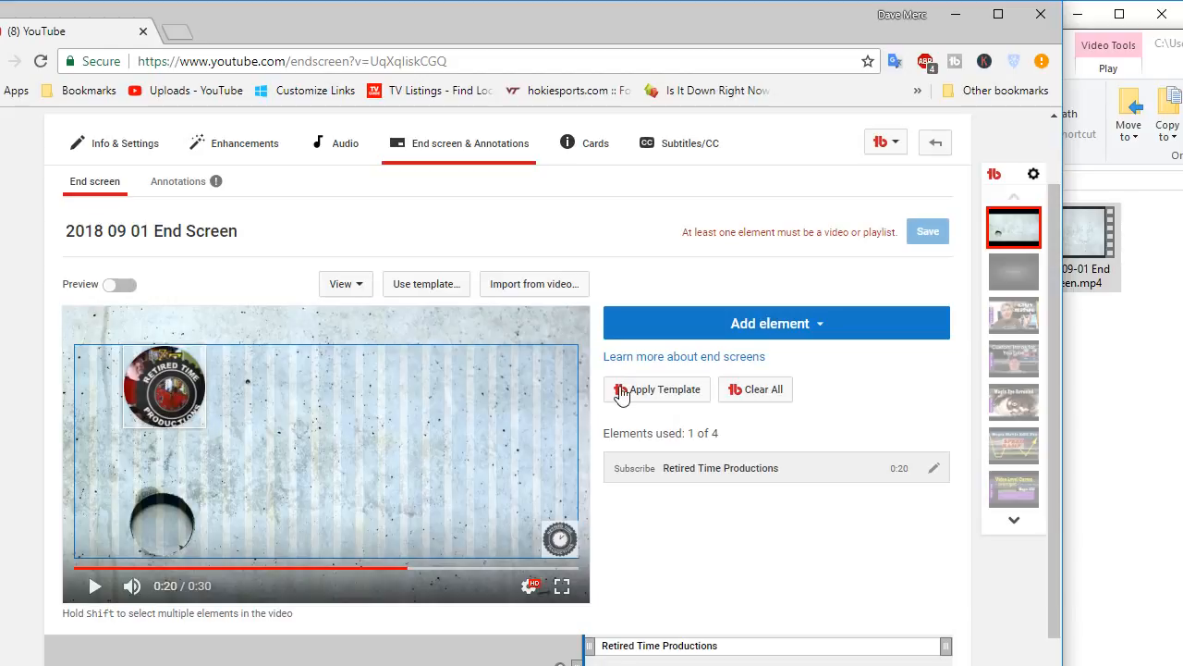
# Add a Best for viewer video element and place it in the lower-left corner of the end screen area
pyautogui.click(787, 325)
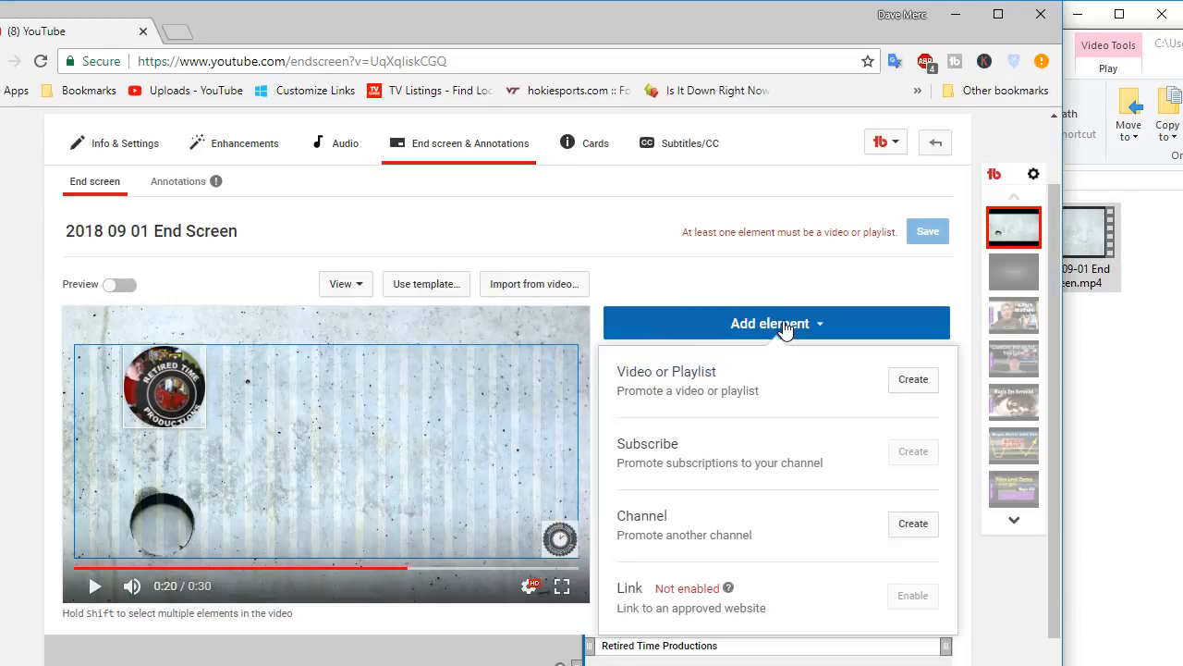
pyautogui.click(906, 389)
pyautogui.click(293, 439)
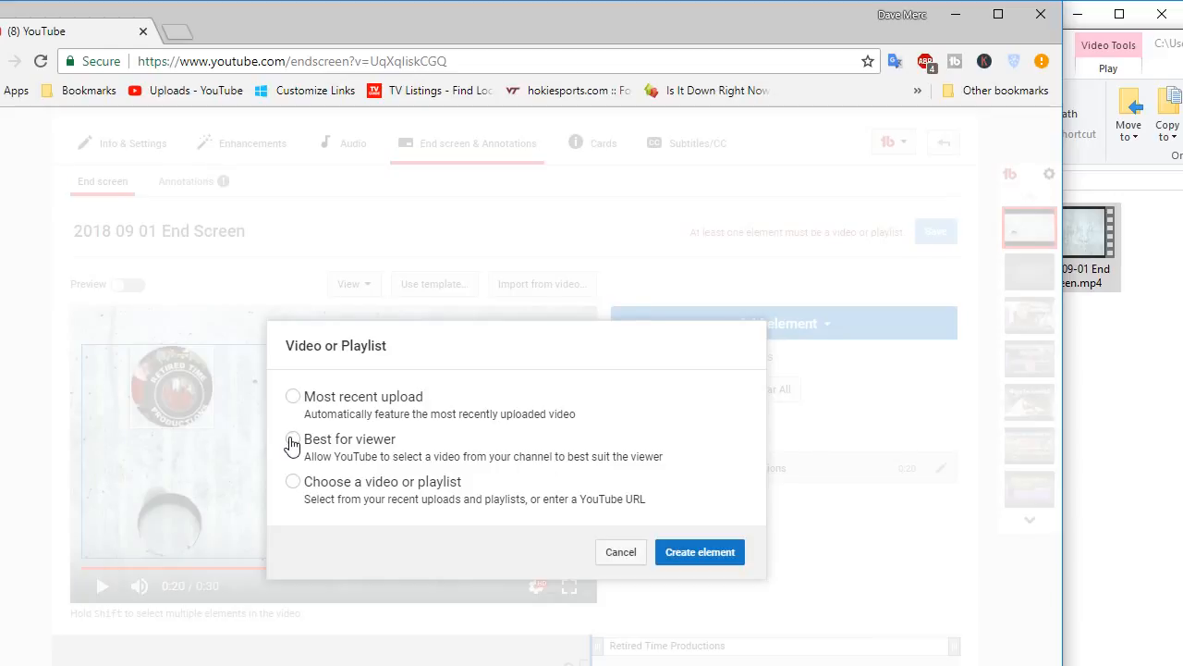
pyautogui.click(695, 552)
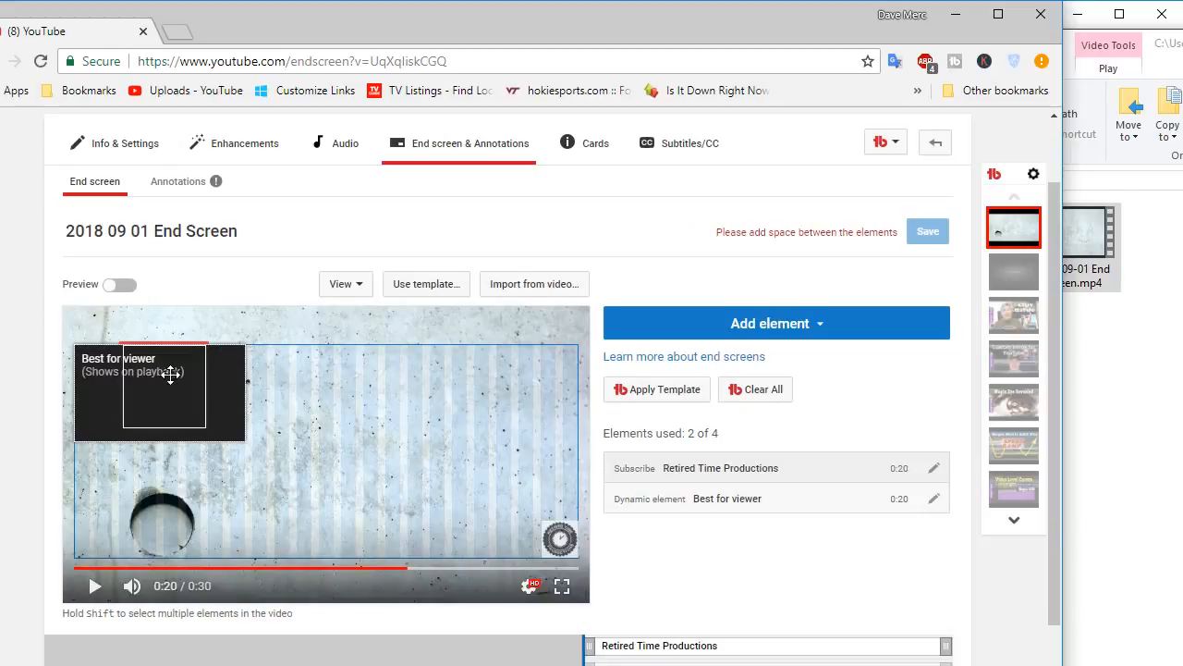
pyautogui.moveTo(210, 391); pyautogui.dragTo(211, 496)
# Add a Most recent upload video element and place it in the upper-right corner of the end screen area
pyautogui.click(811, 327)
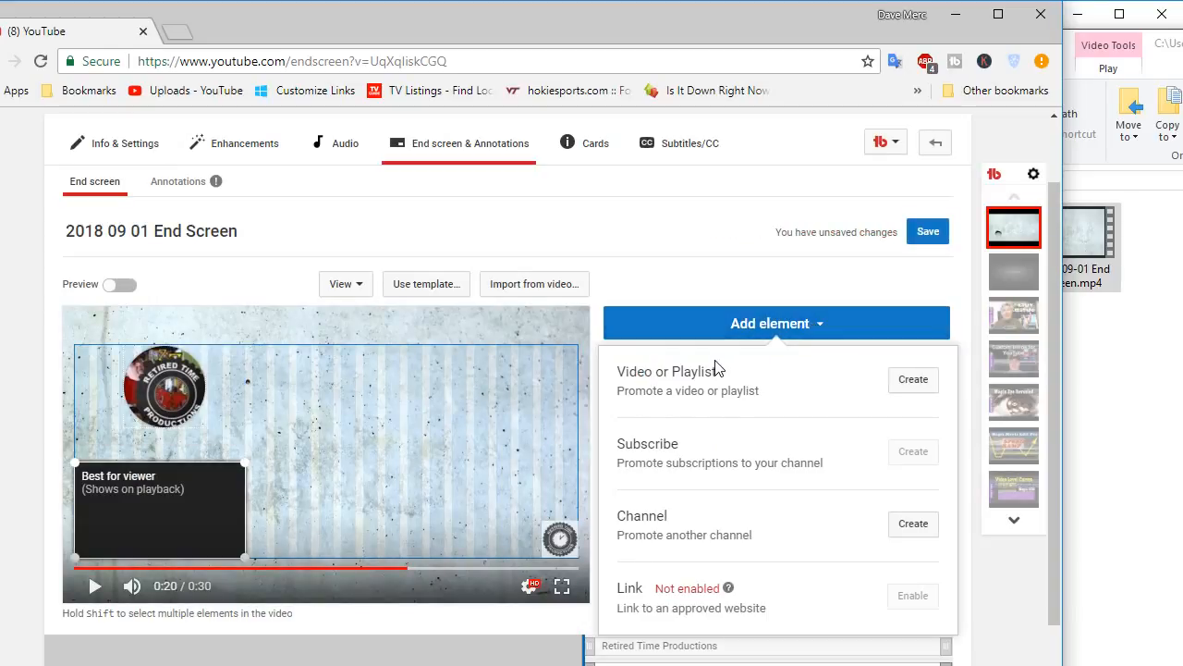
pyautogui.click(912, 381)
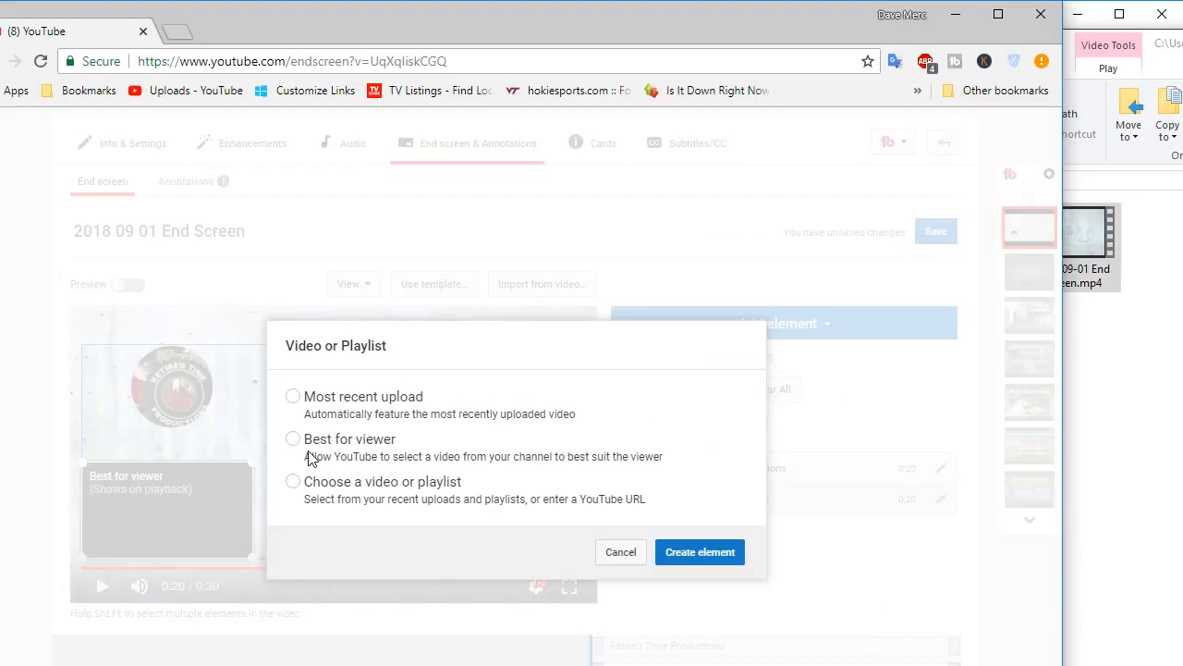
pyautogui.click(293, 396)
pyautogui.click(700, 554)
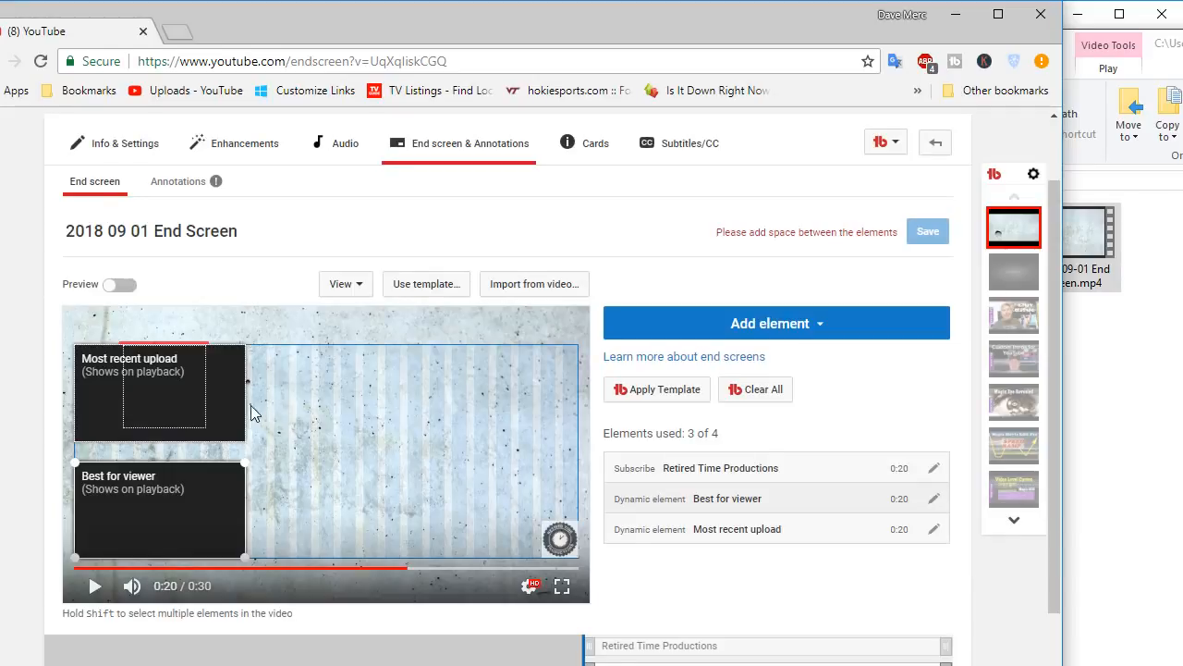
pyautogui.moveTo(216, 383); pyautogui.dragTo(242, 388)
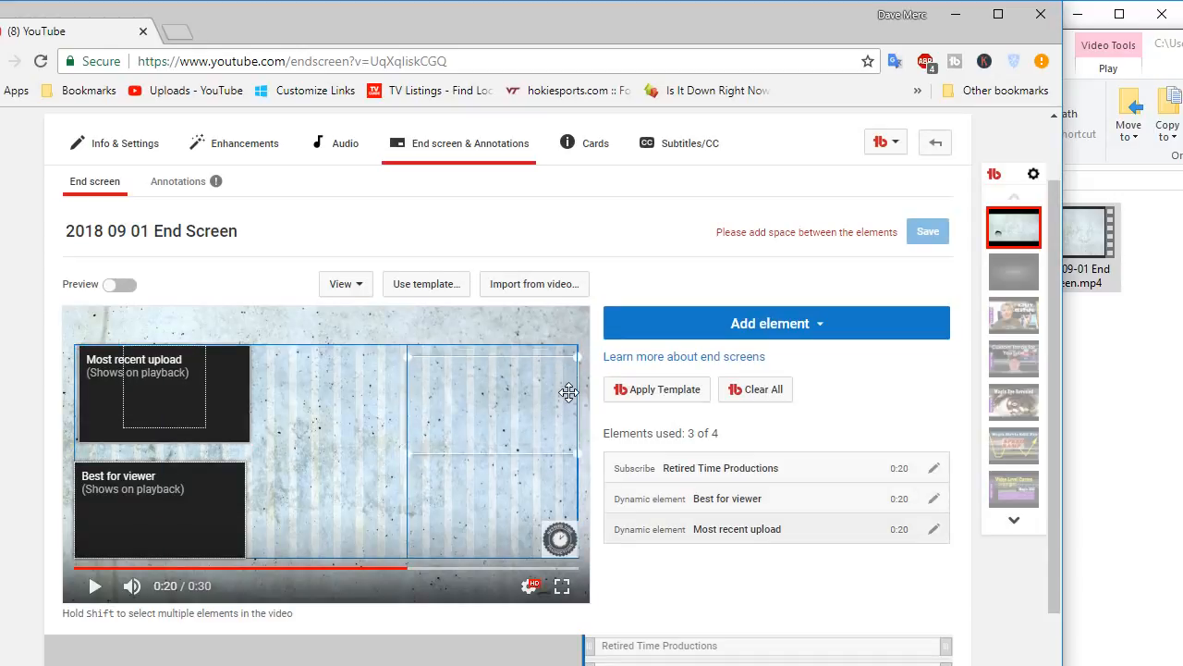
pyautogui.moveTo(569, 382); pyautogui.dragTo(569, 382)
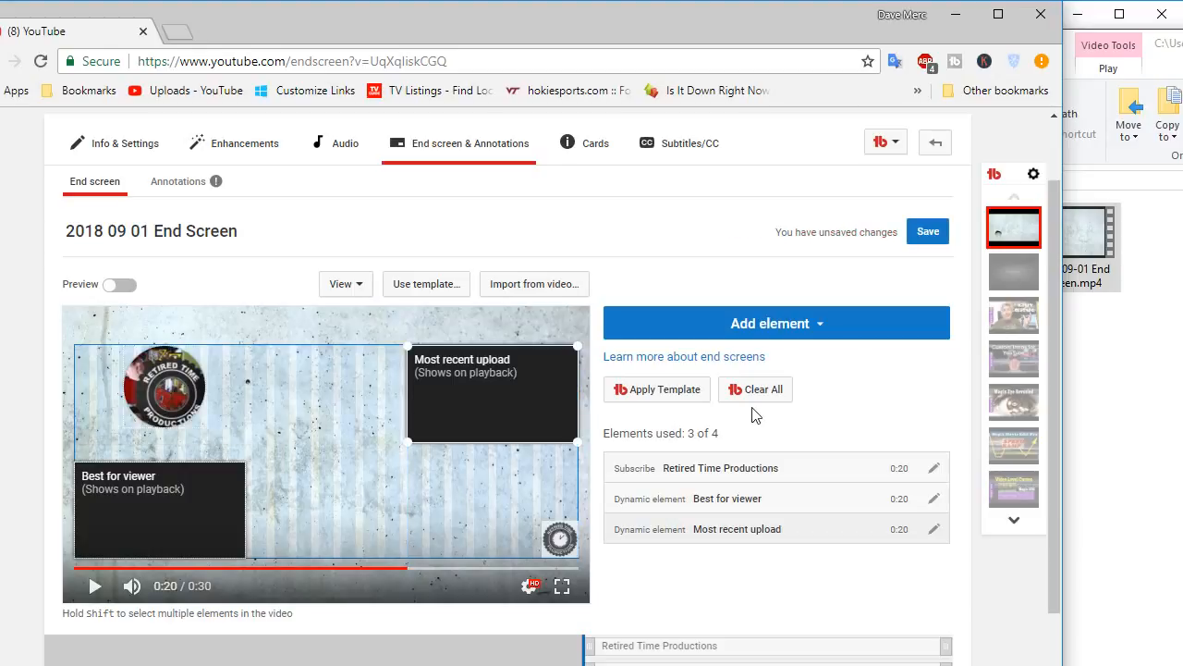
# Add the chosen upload How To Recover Magix Movie Edit Pro files as a video element in the lower-right corner of the end screen area
pyautogui.click(802, 324)
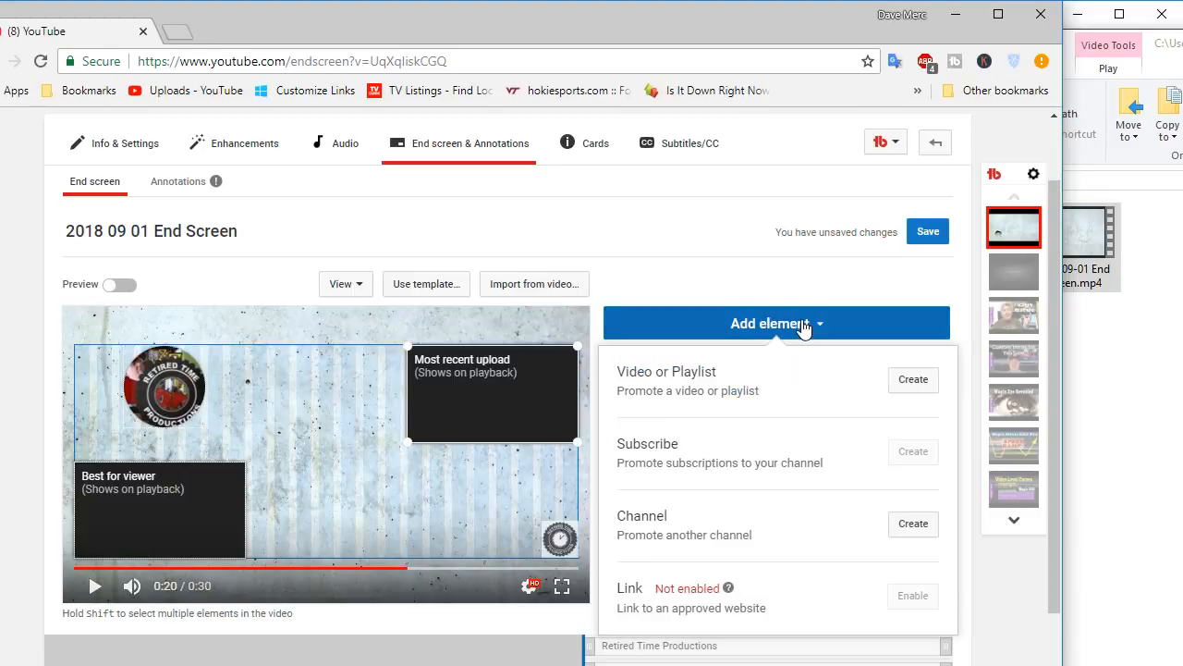
pyautogui.click(913, 381)
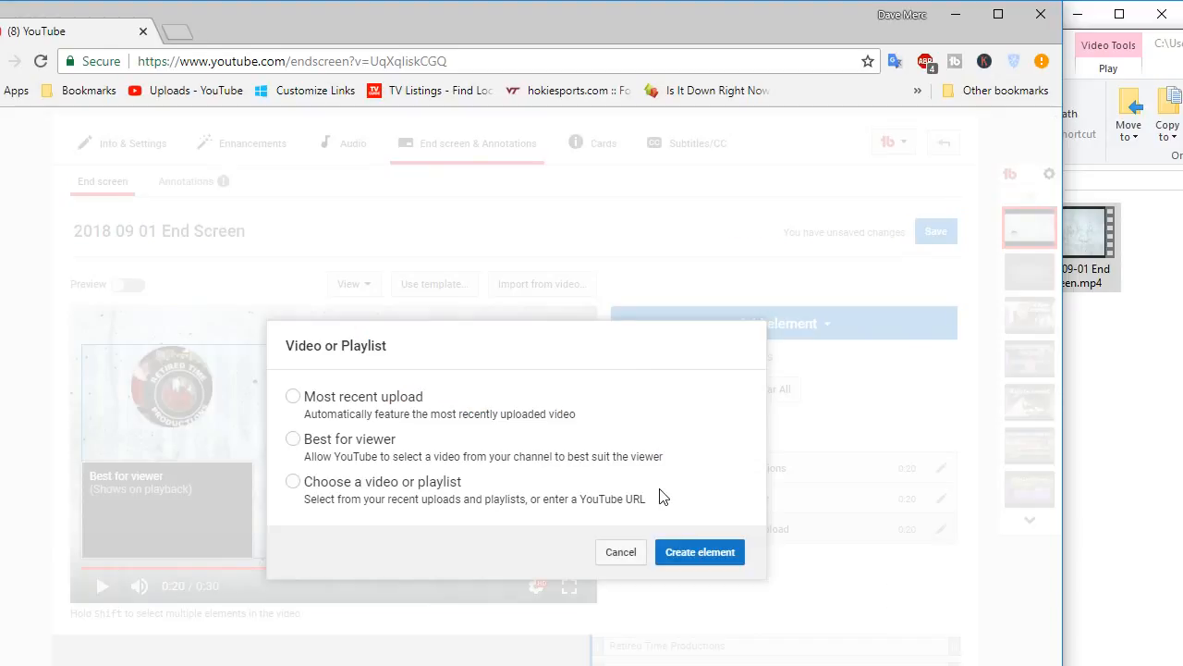
pyautogui.click(293, 482)
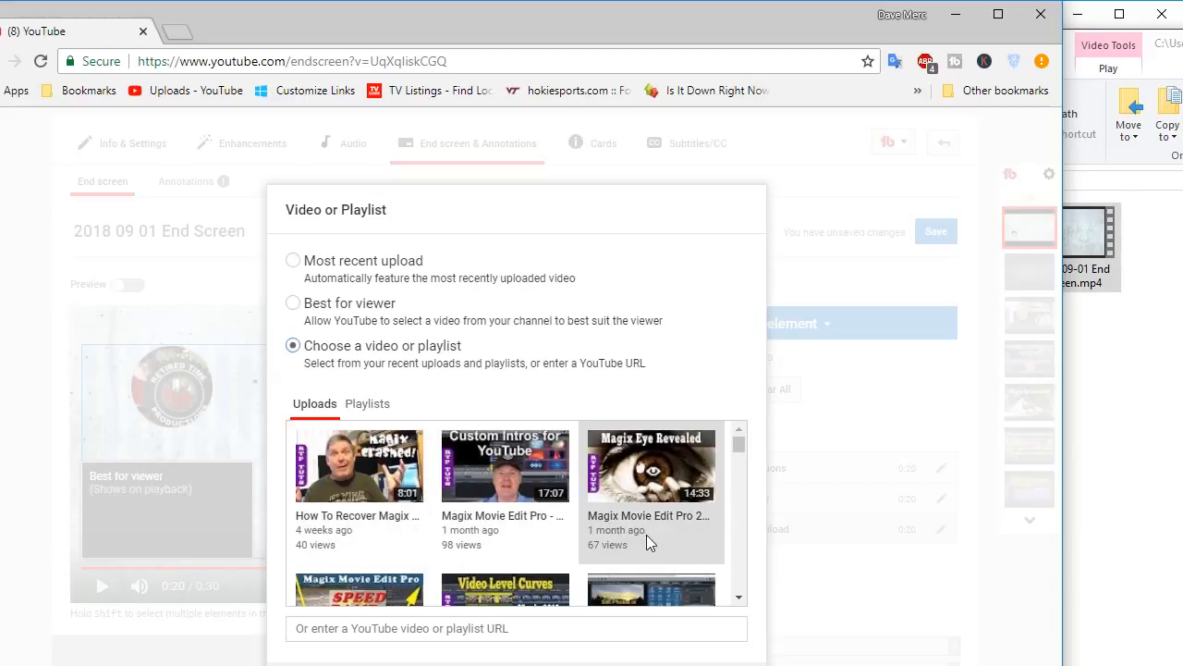
pyautogui.click(352, 472)
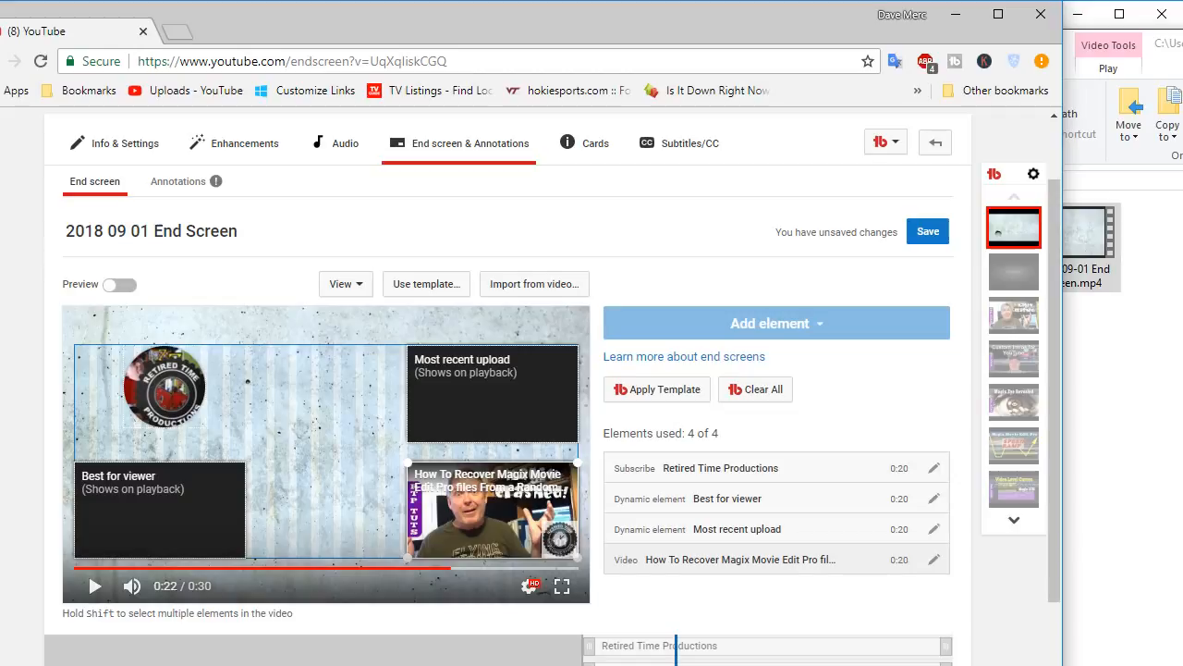
# Capture the browser window with the end screen layout enlarged, and paste the screenshot into a new Paint image, shifted upward
pyautogui.hotkey('ctrl', '+')
pyautogui.hotkey('ctrl', '+')
pyautogui.hotkey('ctrl', '+')
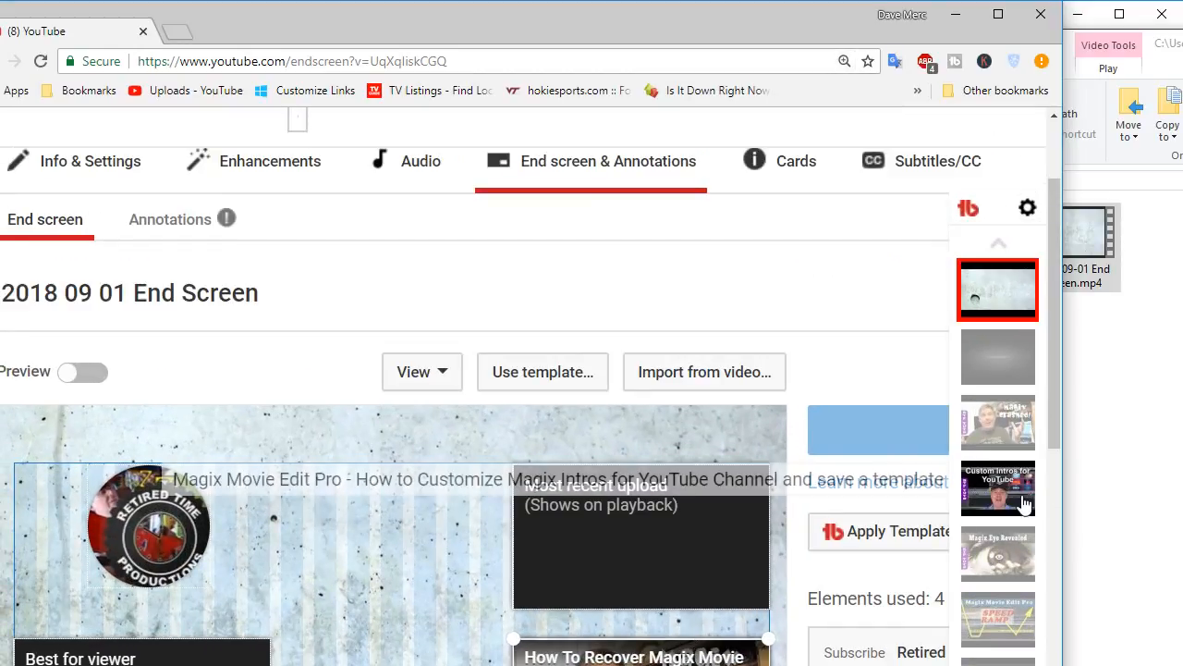
pyautogui.scroll(-1, 1052, 298)
pyautogui.moveTo(1052, 297); pyautogui.dragTo(1047, 352)
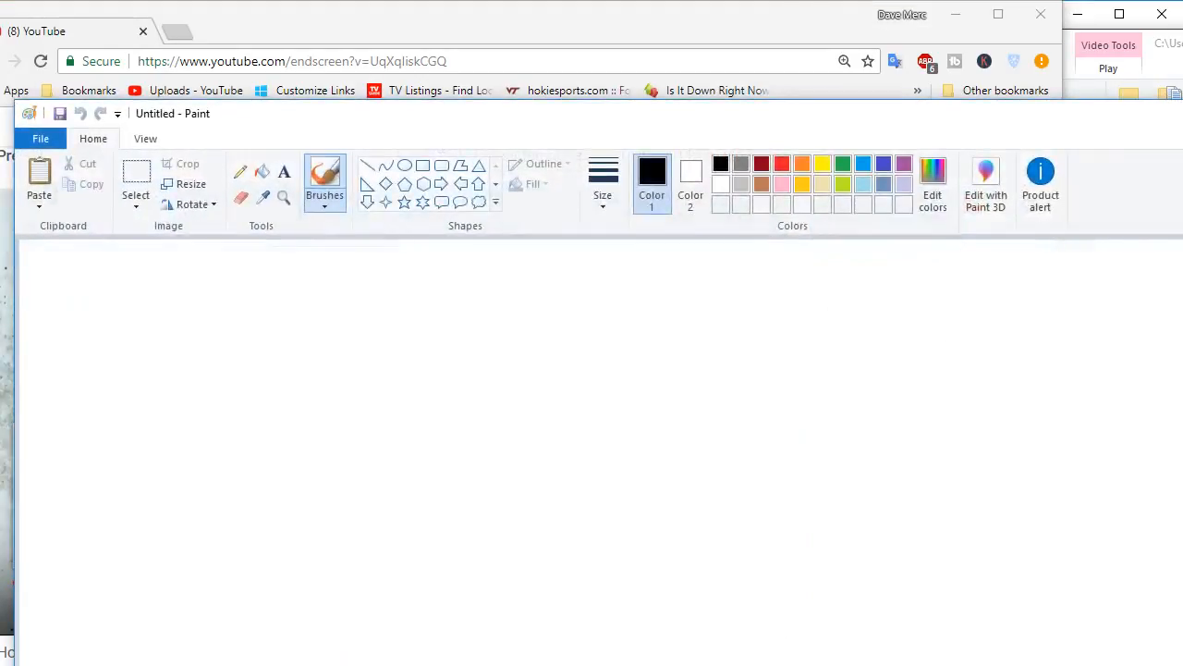
pyautogui.moveTo(661, 123)
pyautogui.mouseDown()
pyautogui.moveTo(653, 32)
pyautogui.moveTo(632, 19)
pyautogui.moveTo(703, 50)
pyautogui.moveTo(700, 37)
pyautogui.mouseUp()
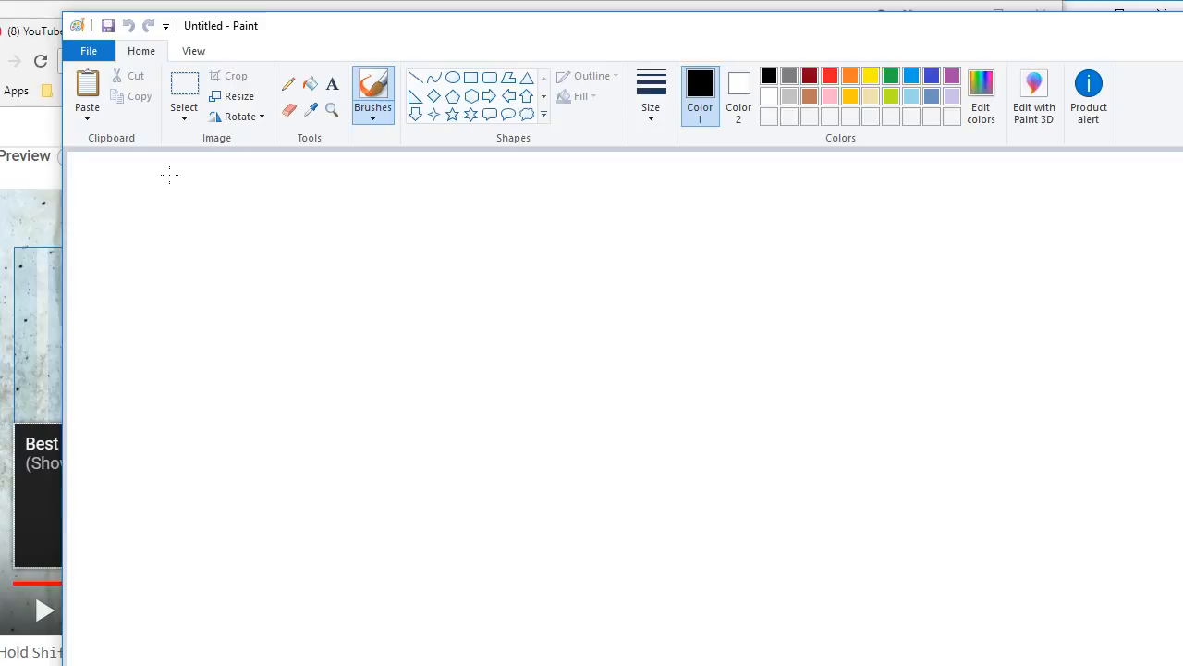
pyautogui.hotkey('ctrl', 'v')
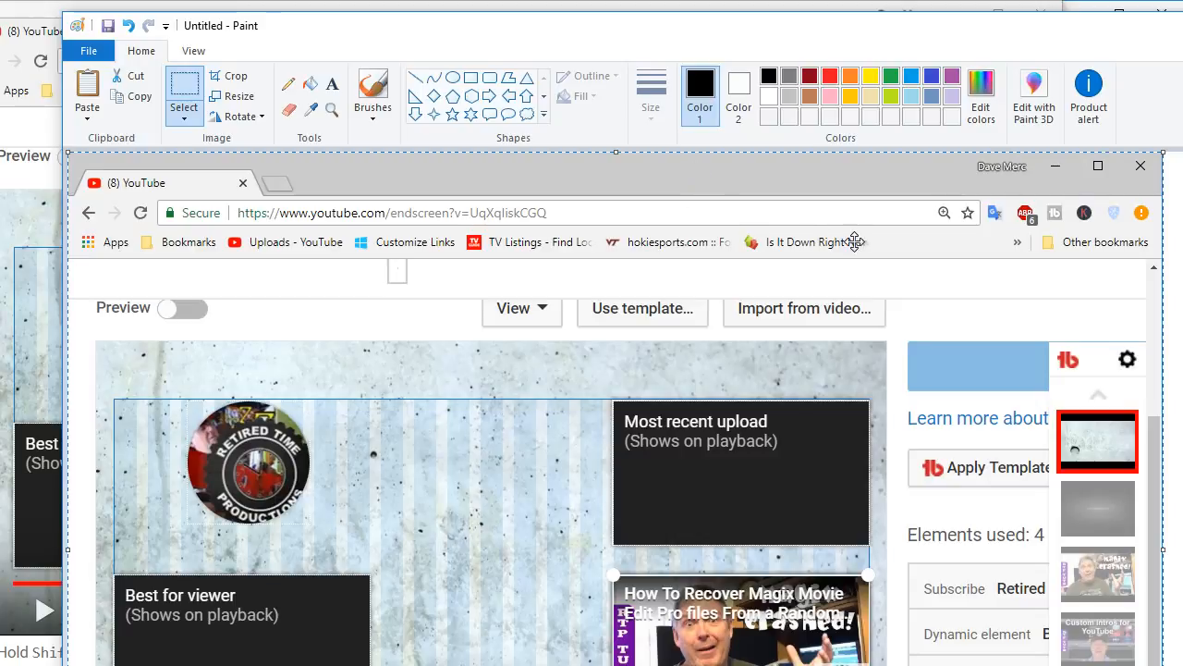
pyautogui.moveTo(764, 367)
pyautogui.mouseDown()
pyautogui.moveTo(764, 267)
pyautogui.moveTo(780, 306)
pyautogui.moveTo(771, 289)
pyautogui.mouseUp()
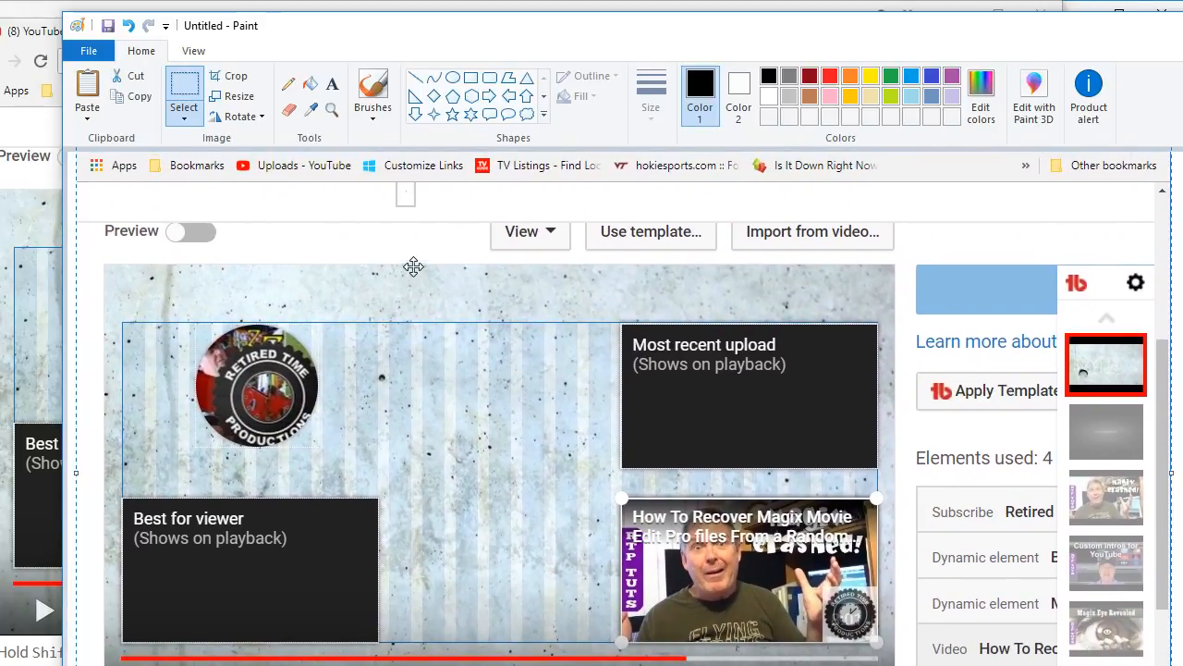
# Crop the pasted screenshot to the video player frame containing the four end screen elements
pyautogui.click(186, 81)
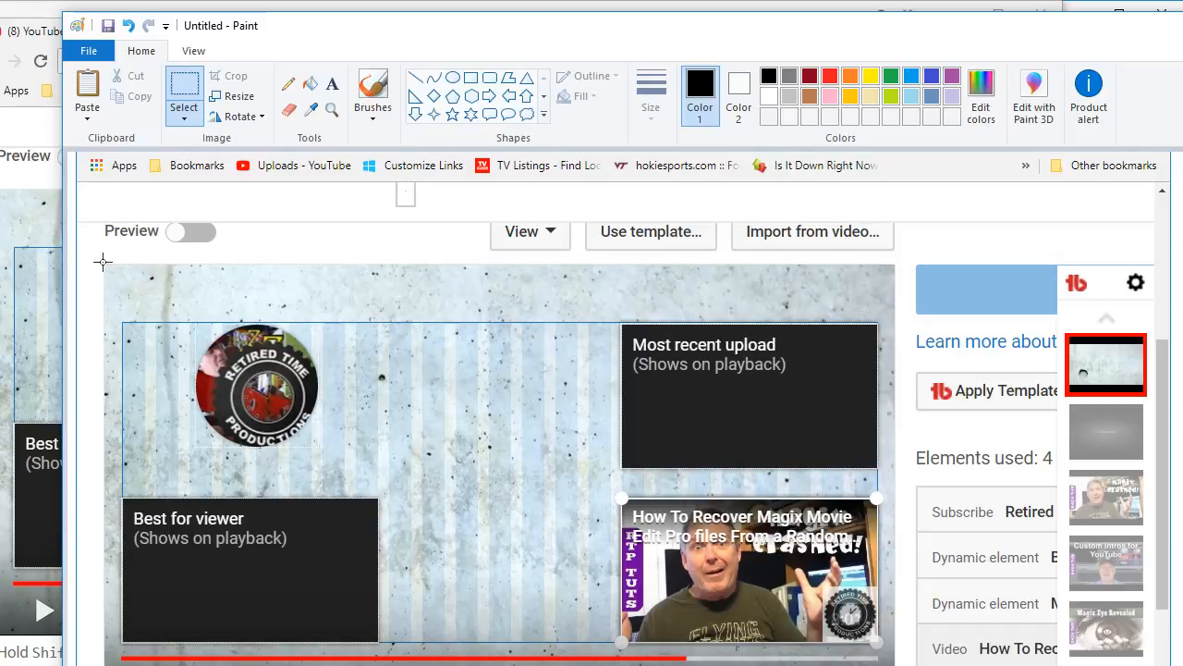
pyautogui.moveTo(103, 263)
pyautogui.mouseDown()
pyautogui.moveTo(155, 431)
pyautogui.moveTo(307, 661)
pyautogui.mouseUp()
pyautogui.moveTo(762, 665); pyautogui.dragTo(897, 665)
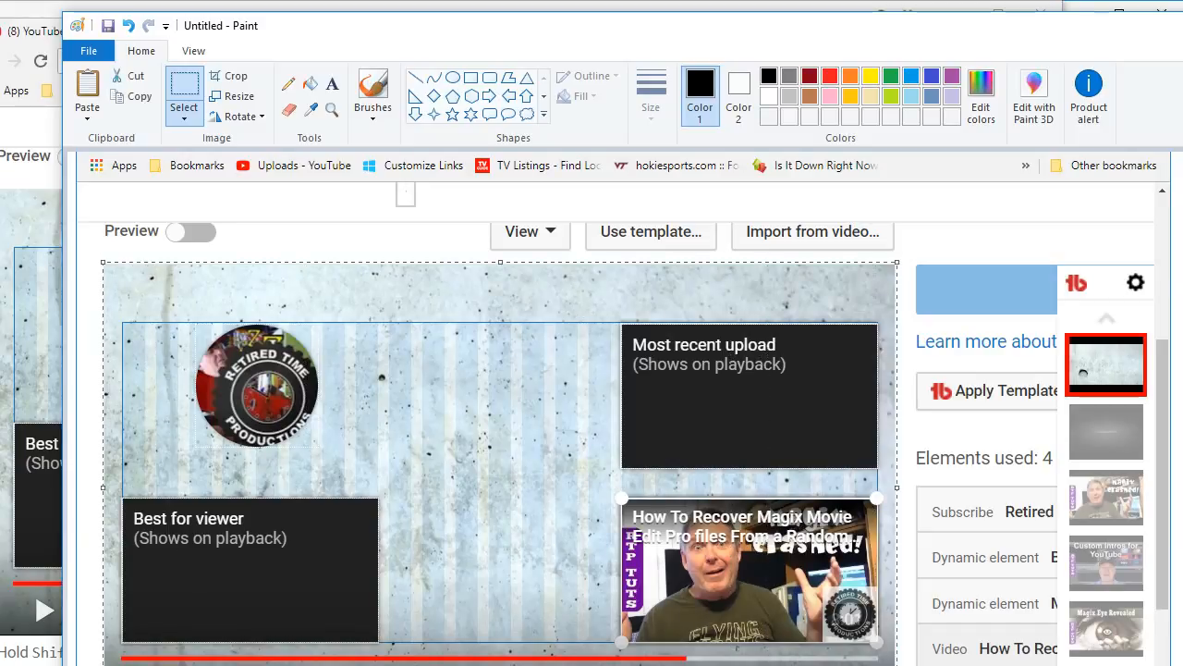
pyautogui.click(233, 79)
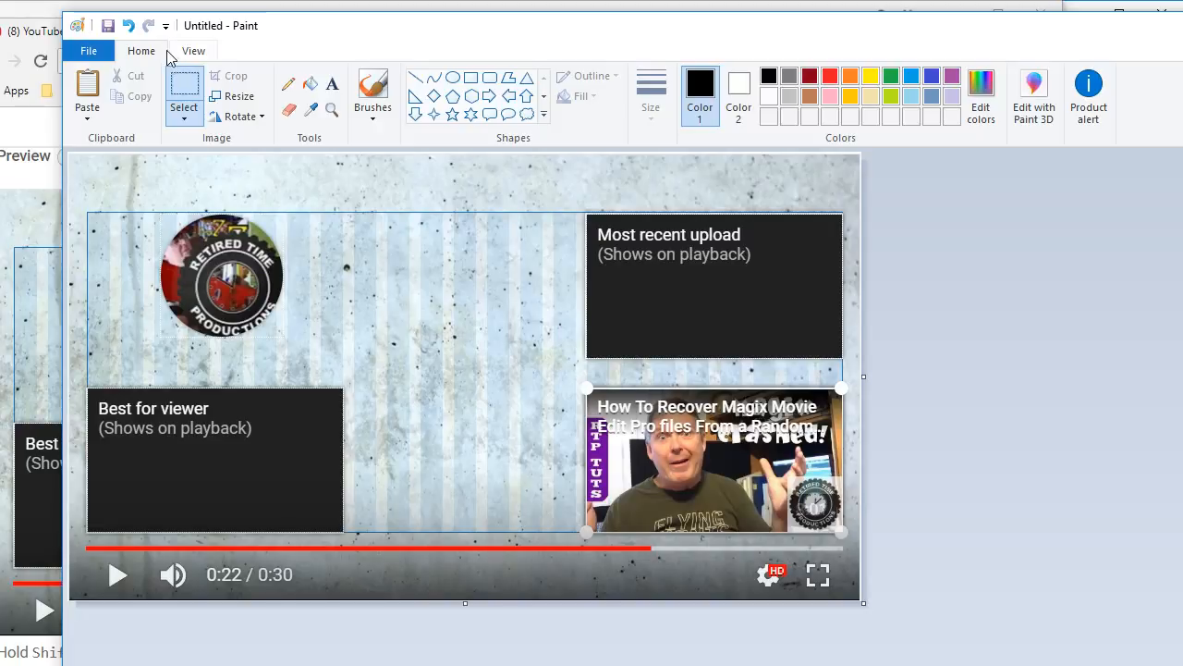
# Start saving the cropped image as a new PNG file named End Screen Template
pyautogui.click(88, 48)
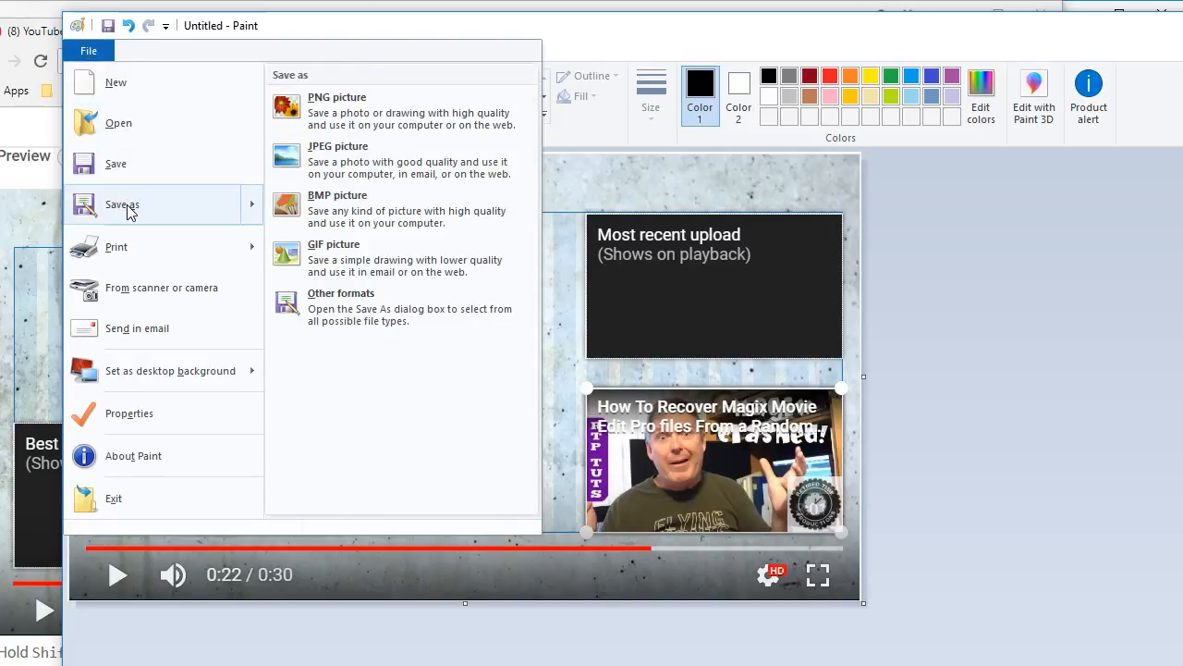
pyautogui.click(127, 205)
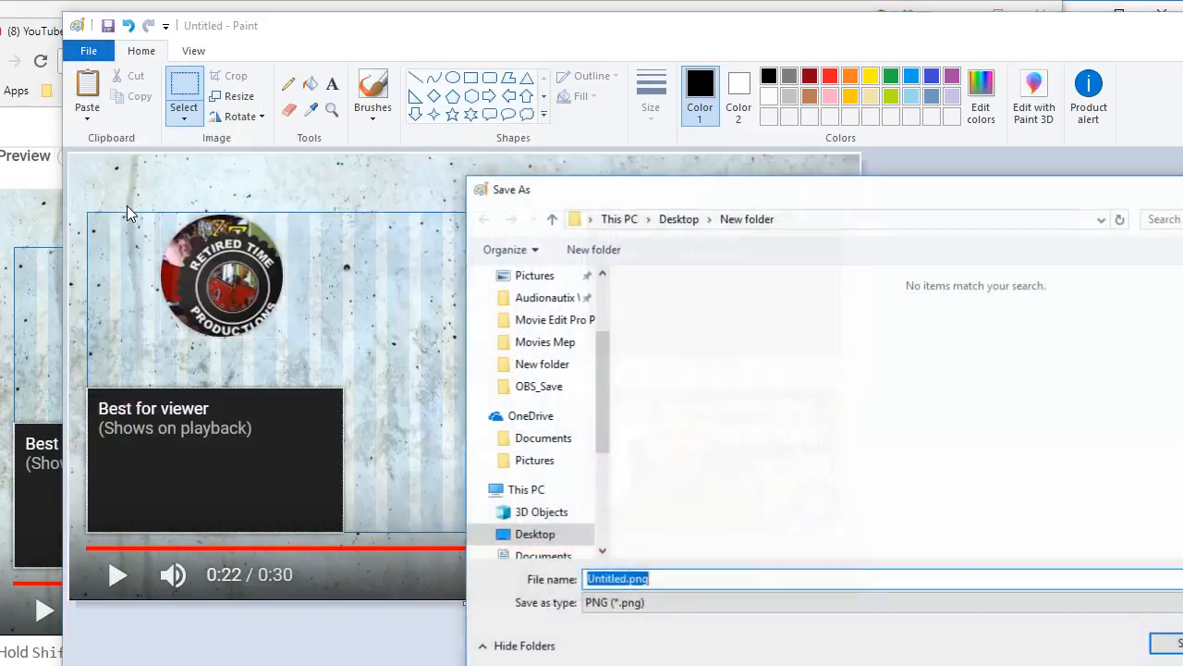
pyautogui.click(629, 602)
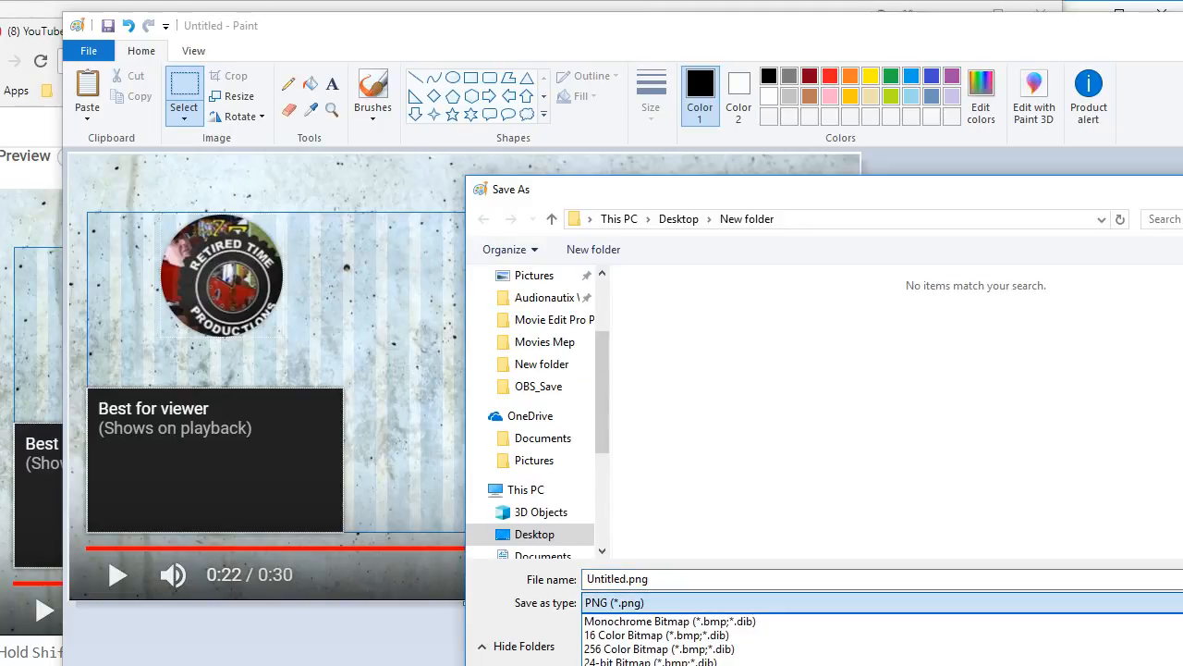
pyautogui.press('Escape')
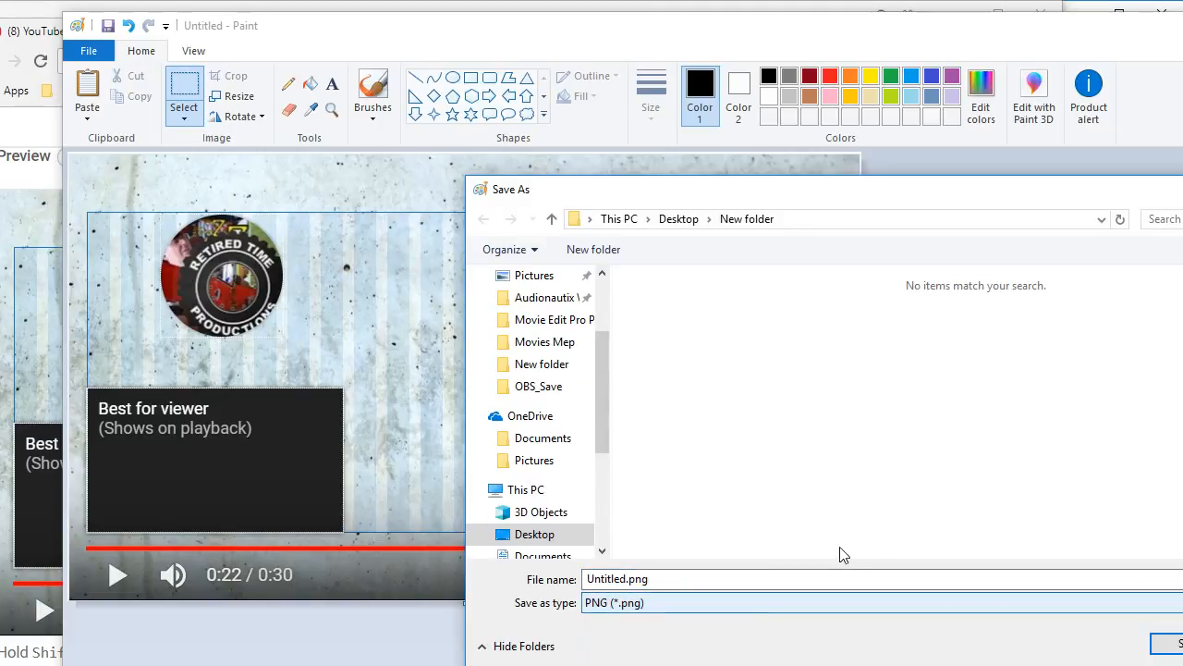
pyautogui.click(626, 578)
pyautogui.doubleClick(626, 578)
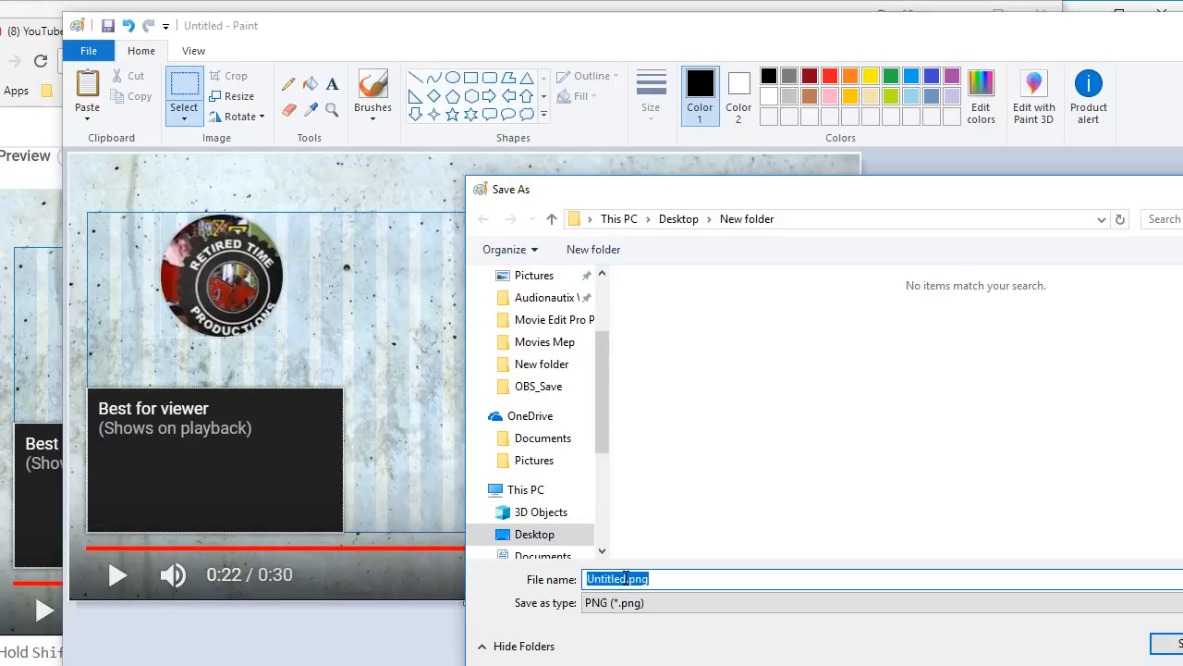
pyautogui.moveTo(627, 578); pyautogui.dragTo(566, 578)
pyautogui.write('End Screen Template')
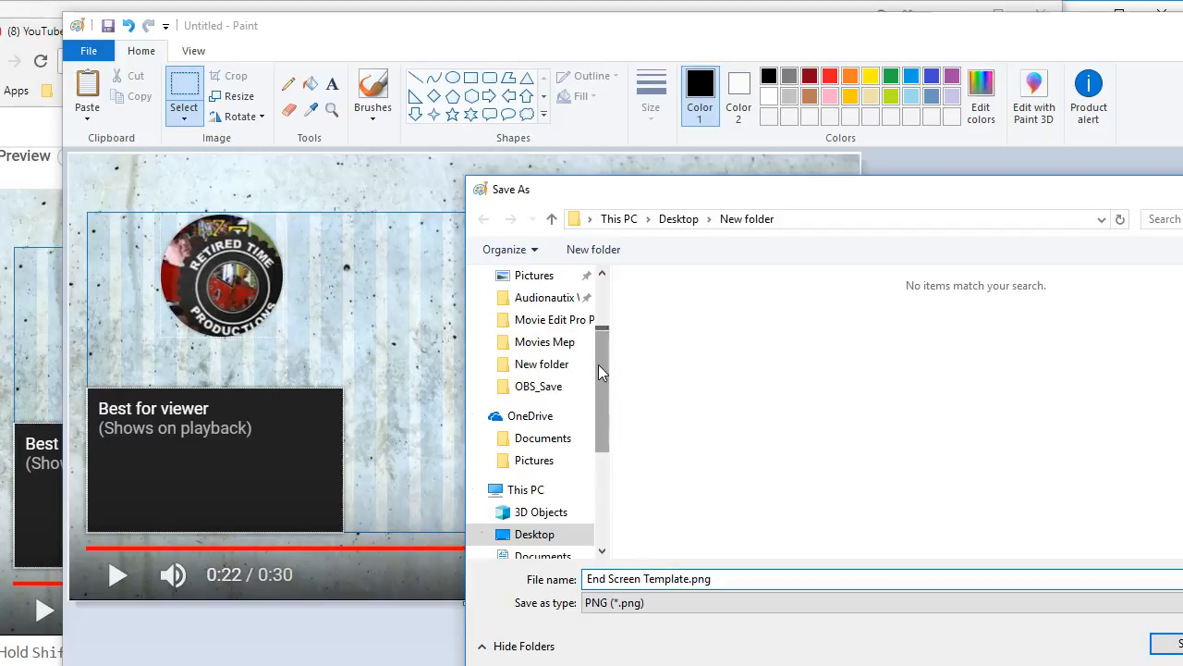
# Choose New folder on the Desktop as the destination and save the End Screen Template image there
pyautogui.moveTo(598, 365); pyautogui.dragTo(598, 314)
pyautogui.click(543, 313)
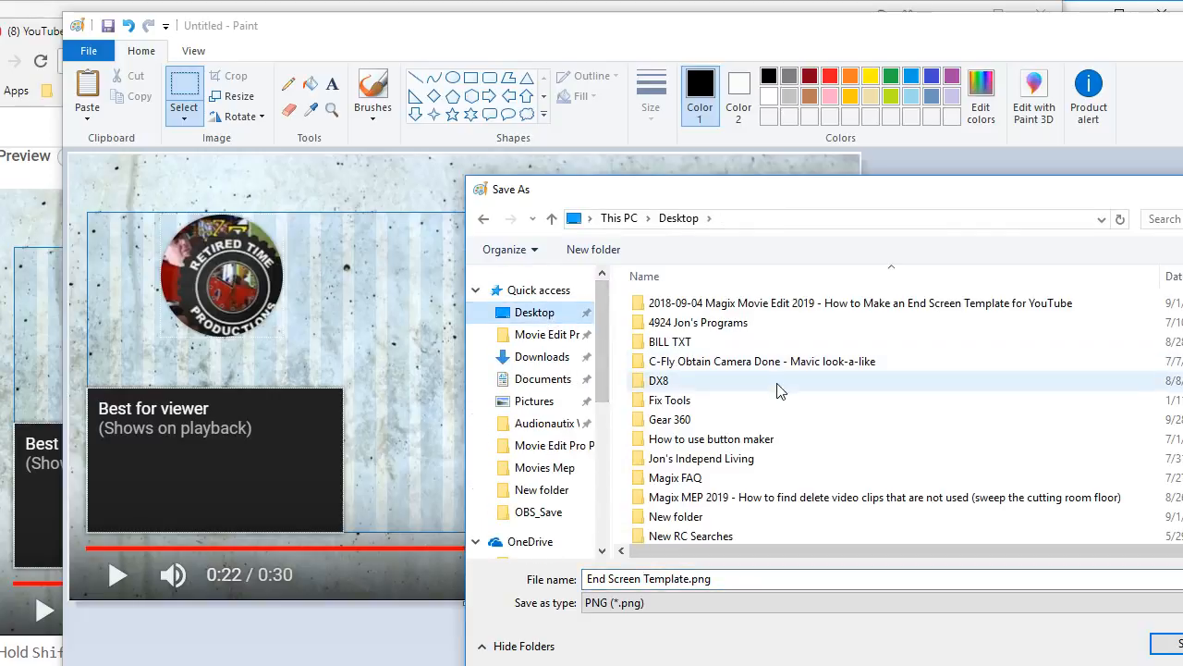
pyautogui.scroll(-1, 775, 400)
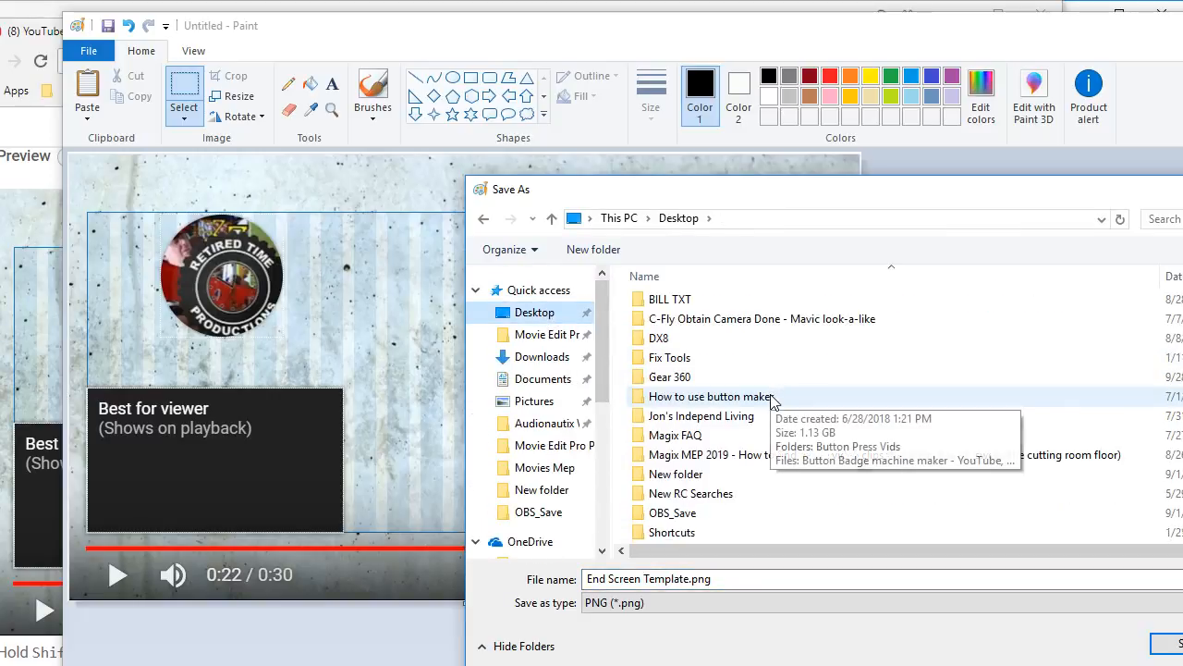
pyautogui.doubleClick(672, 477)
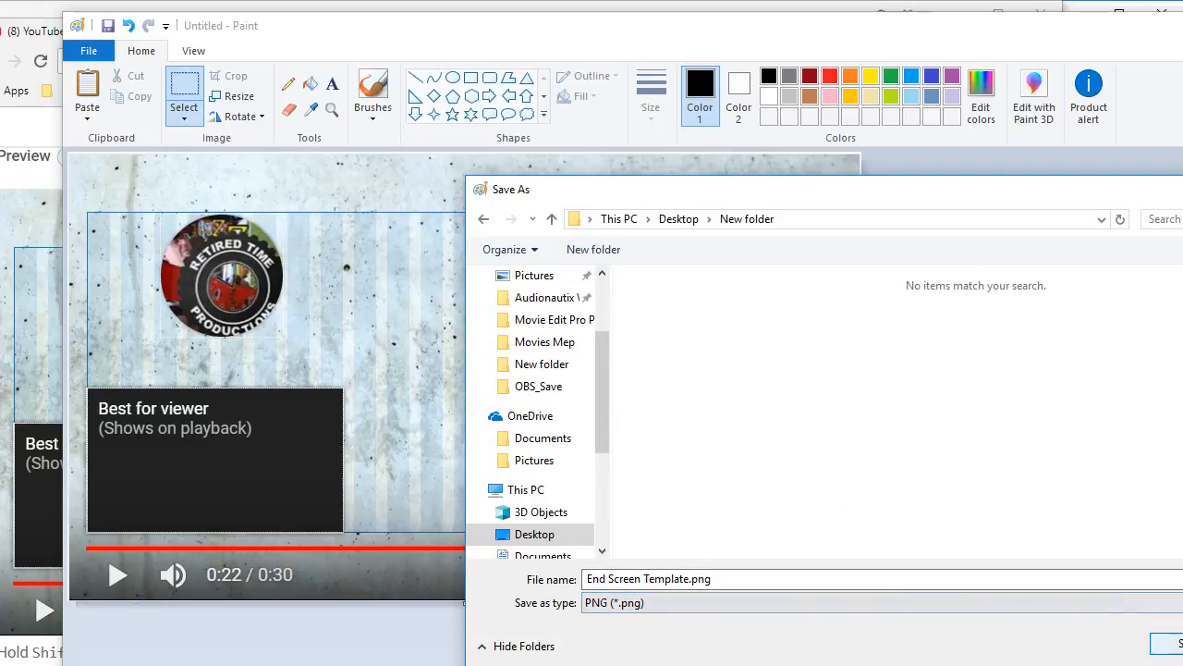
pyautogui.click(1156, 642)
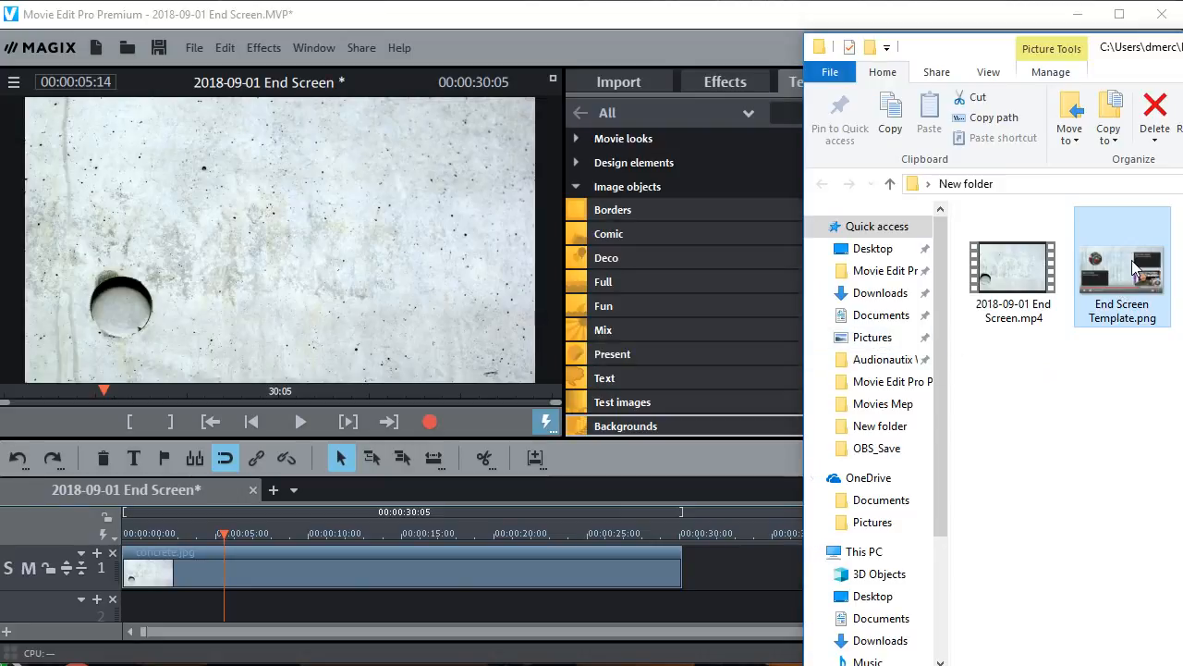
# In Movie Edit Pro, replace the concrete.jpg clip with End Screen Template.png, stretched to the same length on the timeline
pyautogui.moveTo(1134, 268); pyautogui.dragTo(153, 621)
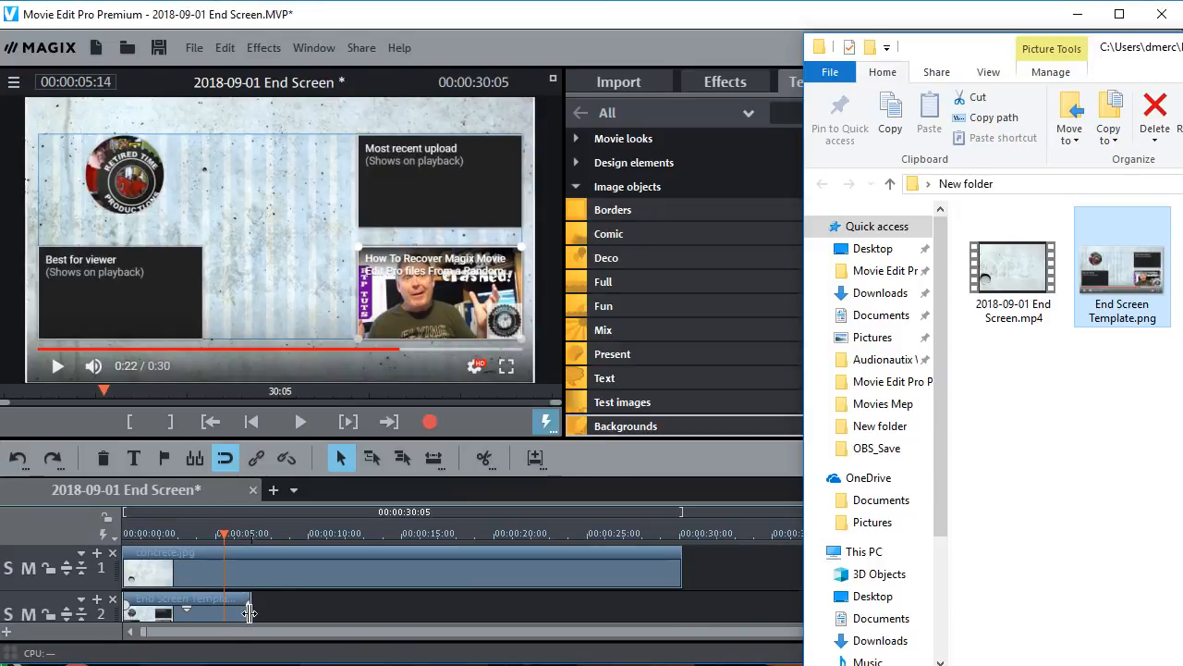
pyautogui.moveTo(250, 610); pyautogui.dragTo(682, 611)
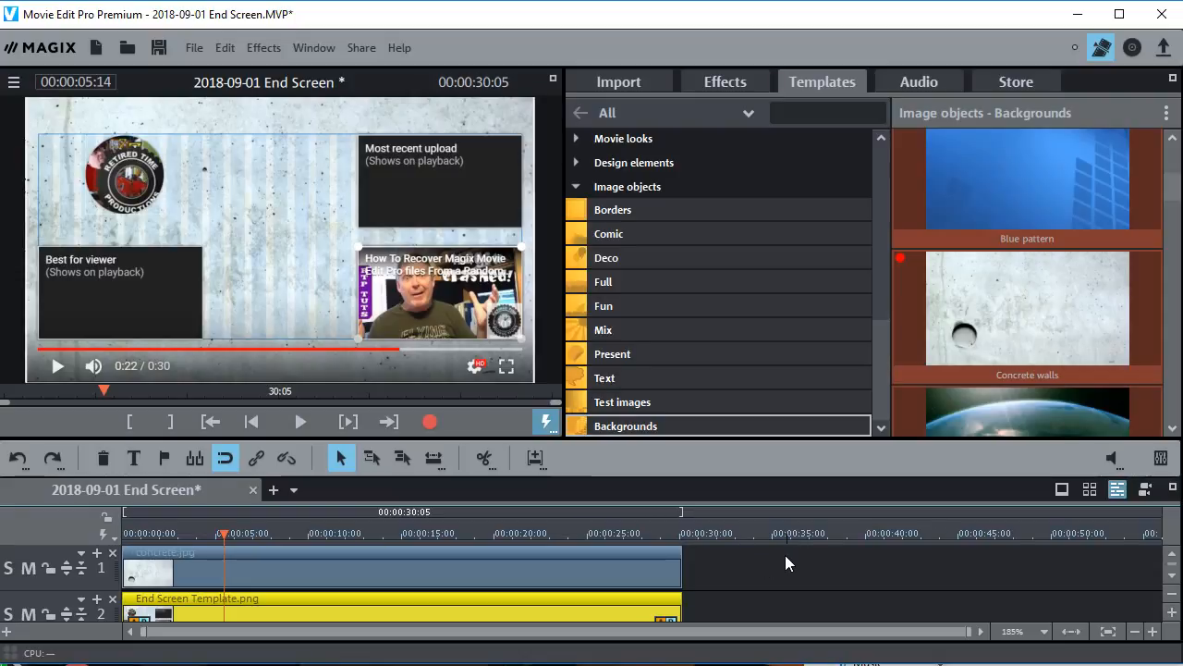
pyautogui.click(356, 564)
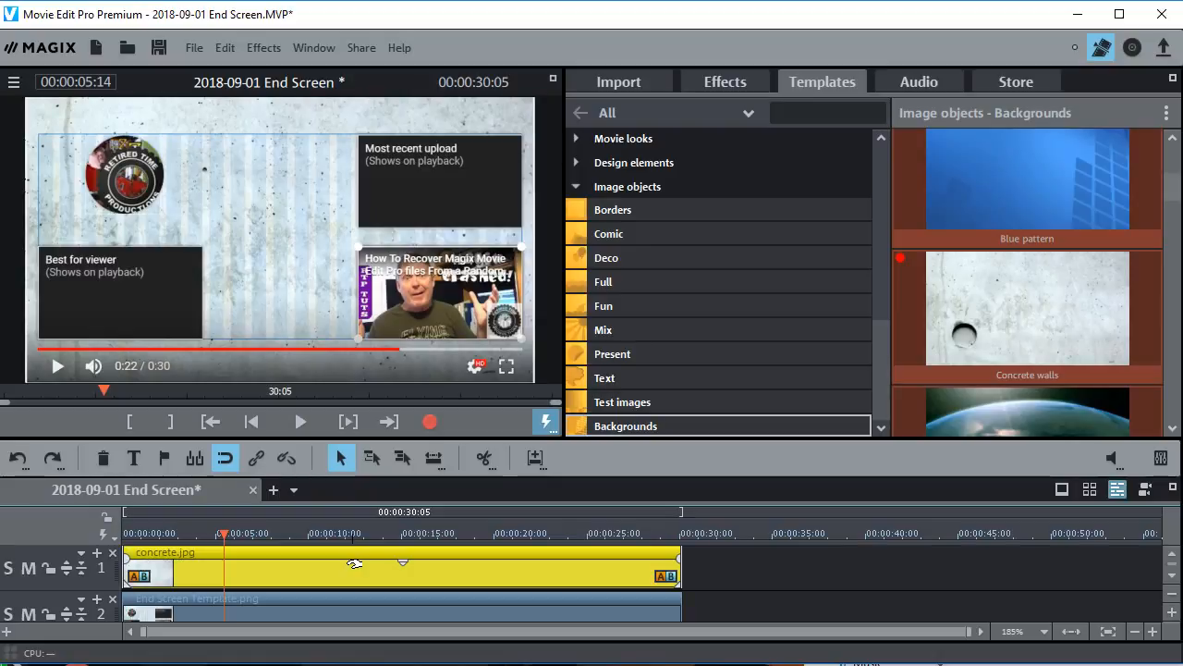
pyautogui.press('Delete')
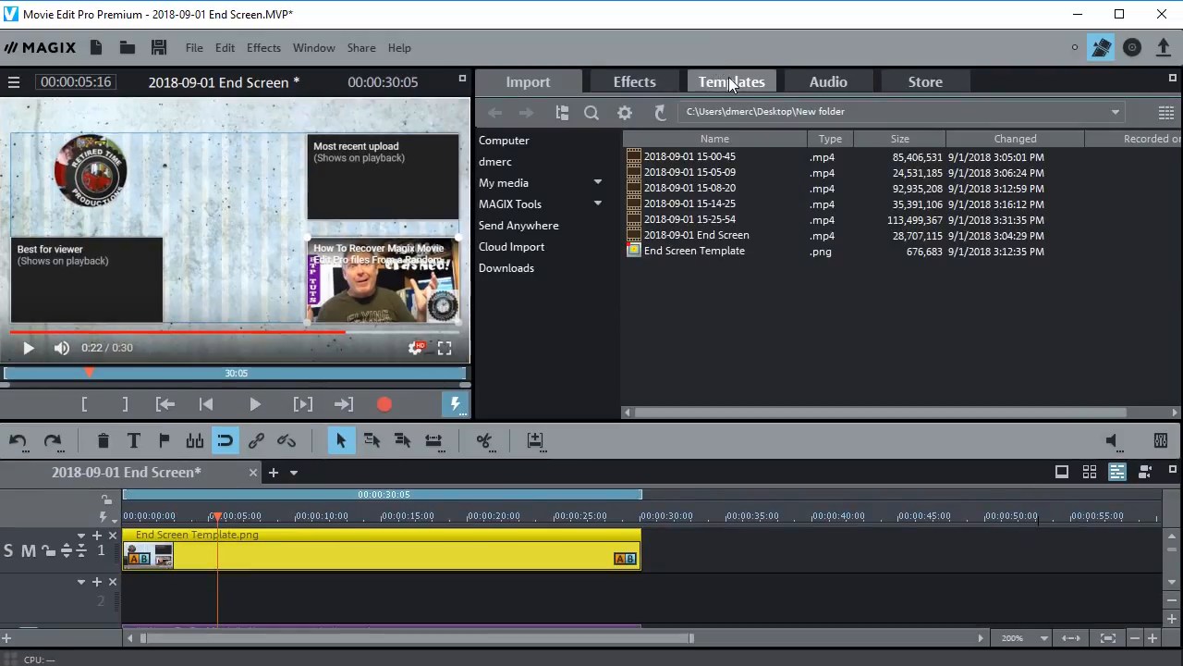
# Insert the Blue font background as an independent object on track 2 and extend it to the template clip's full length
pyautogui.click(731, 80)
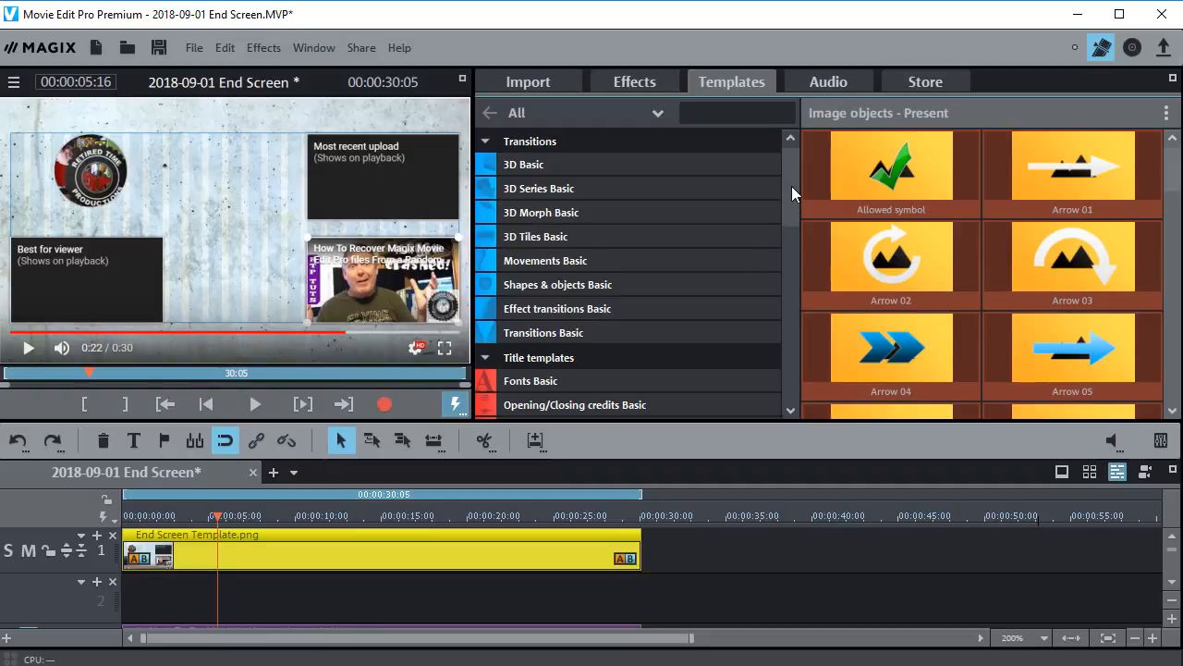
pyautogui.moveTo(797, 168); pyautogui.dragTo(777, 351)
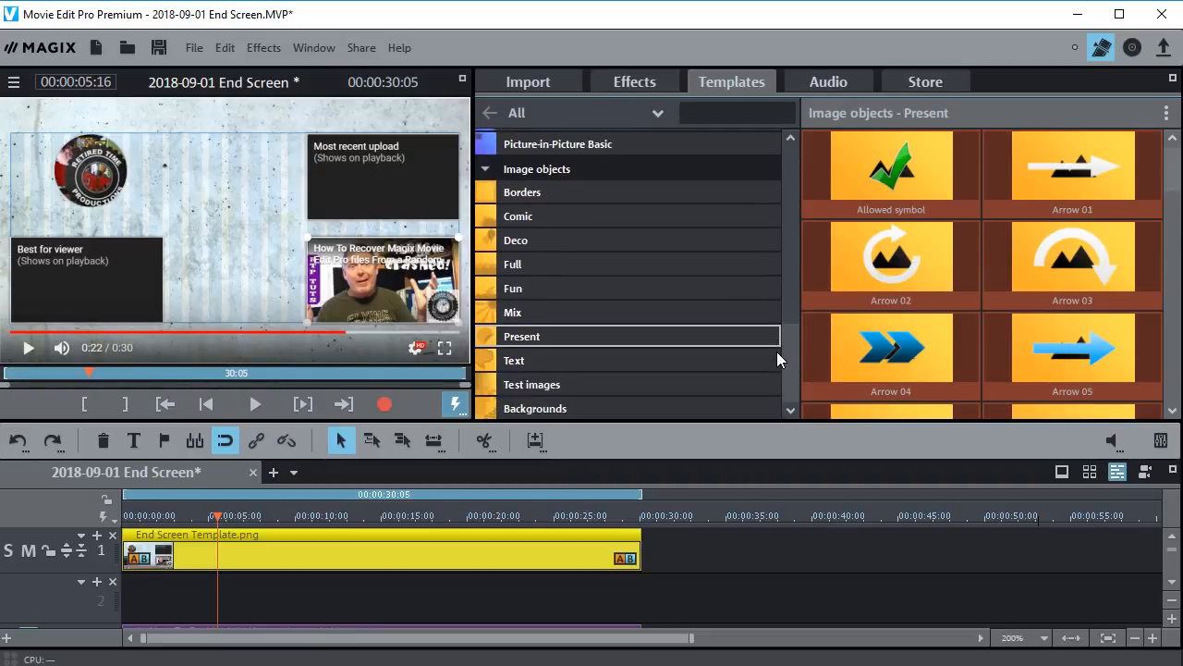
pyautogui.click(563, 406)
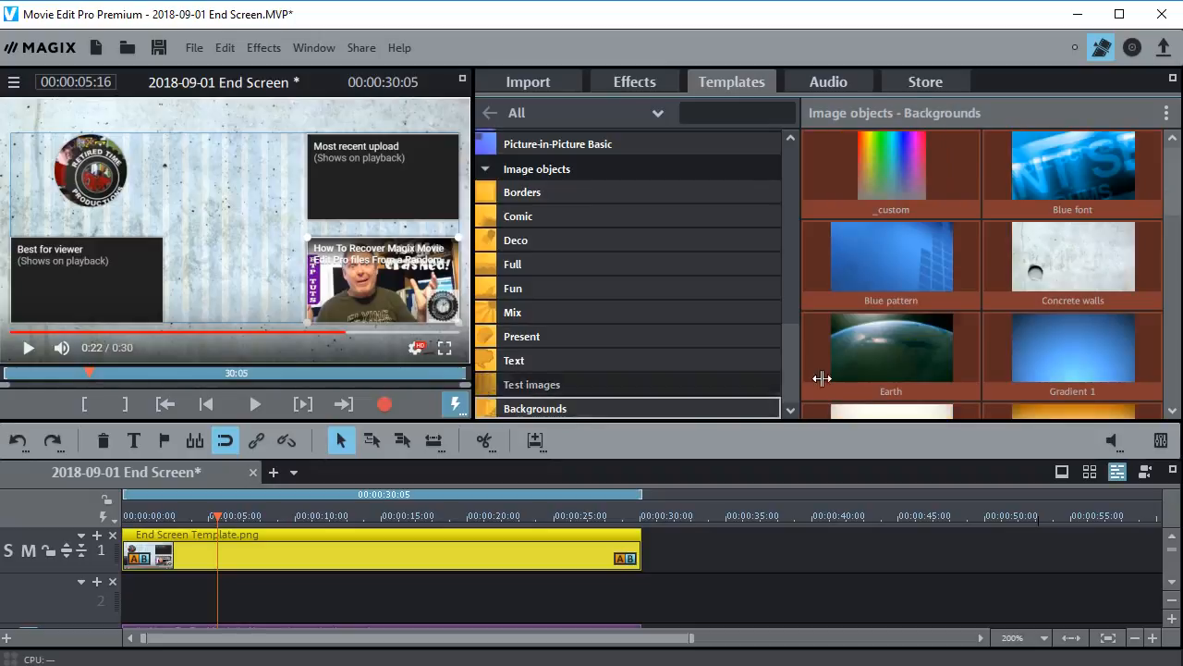
pyautogui.moveTo(1070, 188)
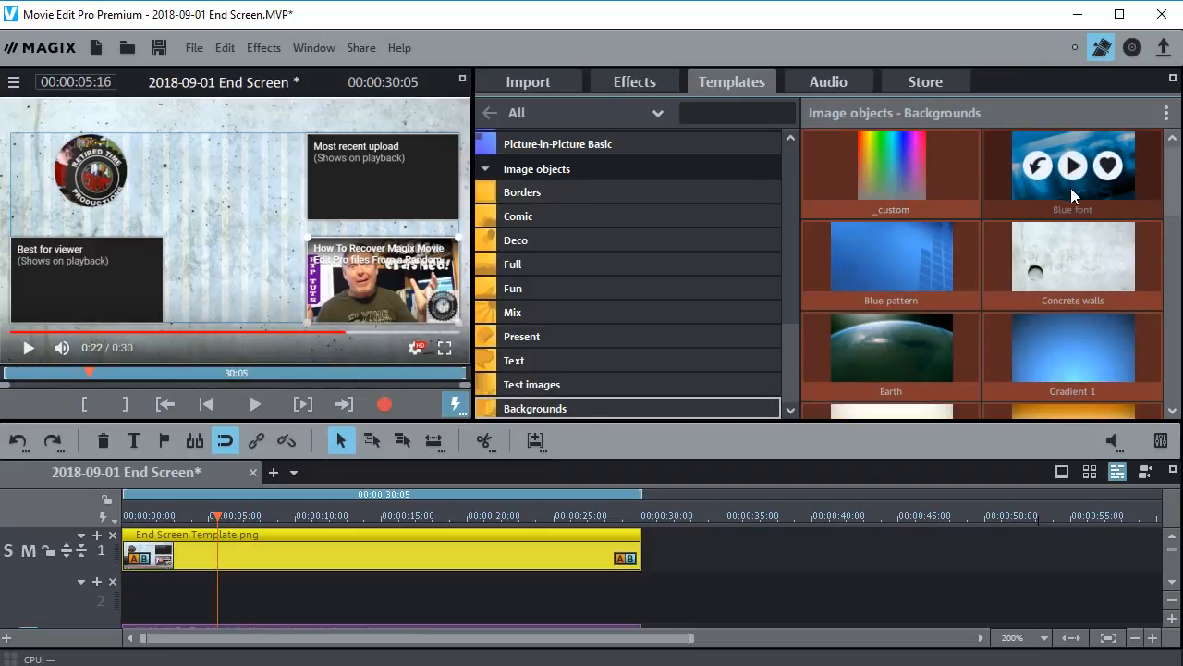
pyautogui.moveTo(1070, 188); pyautogui.dragTo(162, 589)
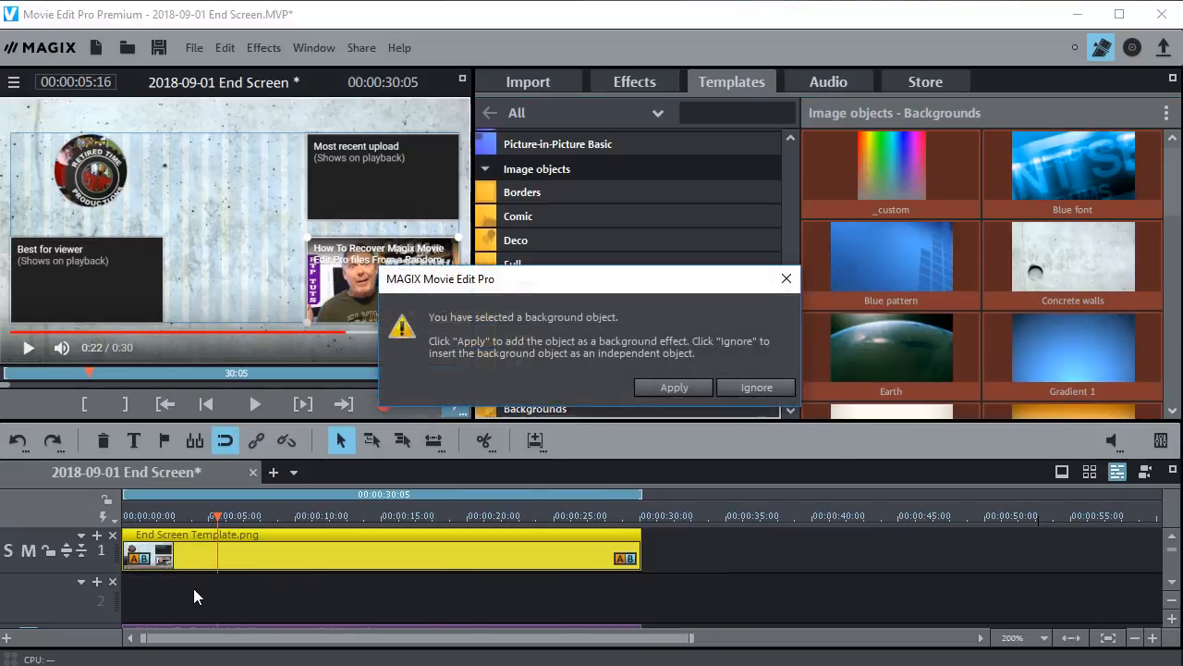
pyautogui.click(756, 387)
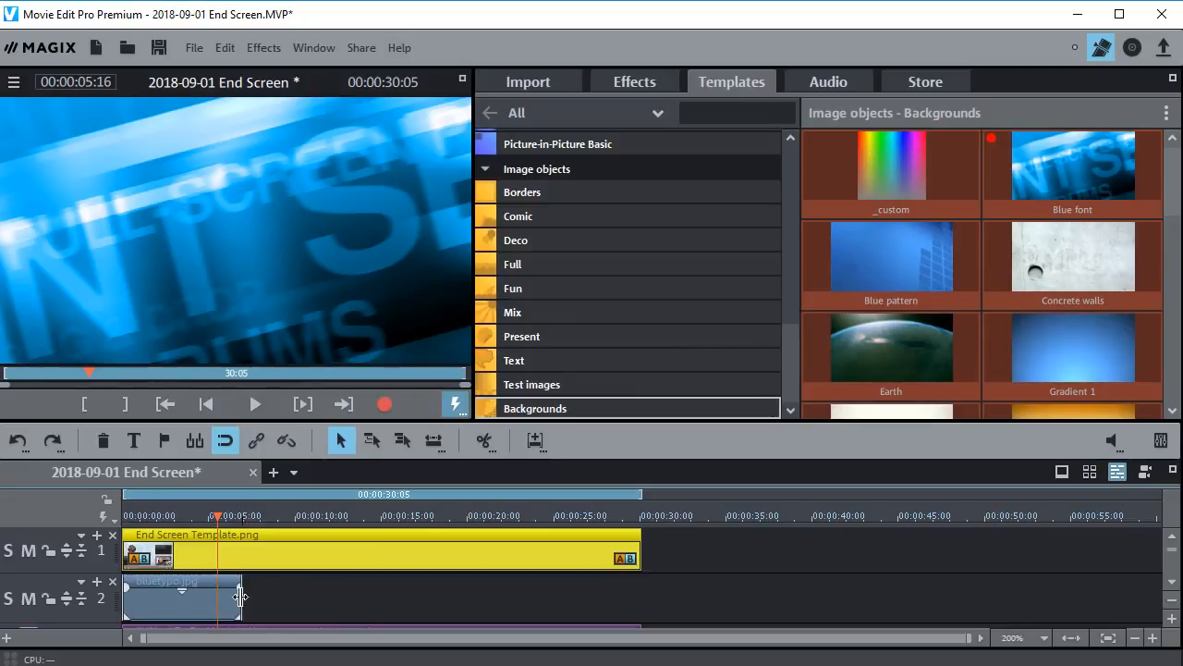
pyautogui.moveTo(239, 597); pyautogui.dragTo(639, 596)
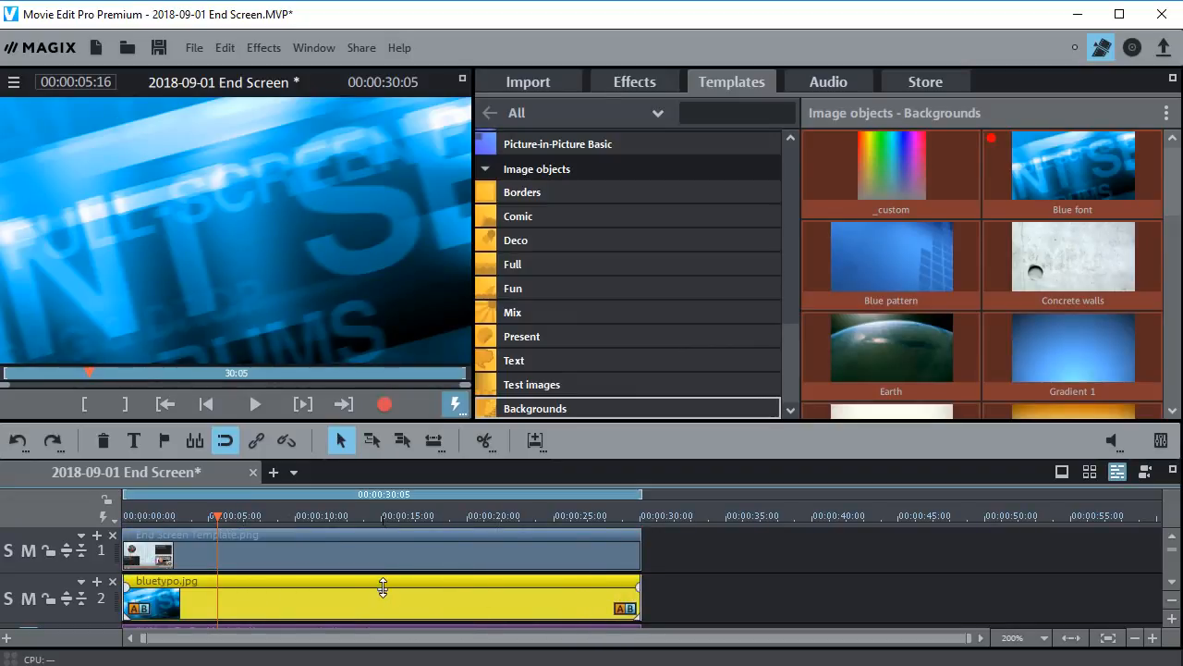
# Make the bluetypo.jpg clip semi-transparent to check the titles against the template, and restore its full opacity
pyautogui.moveTo(382, 589); pyautogui.dragTo(382, 599)
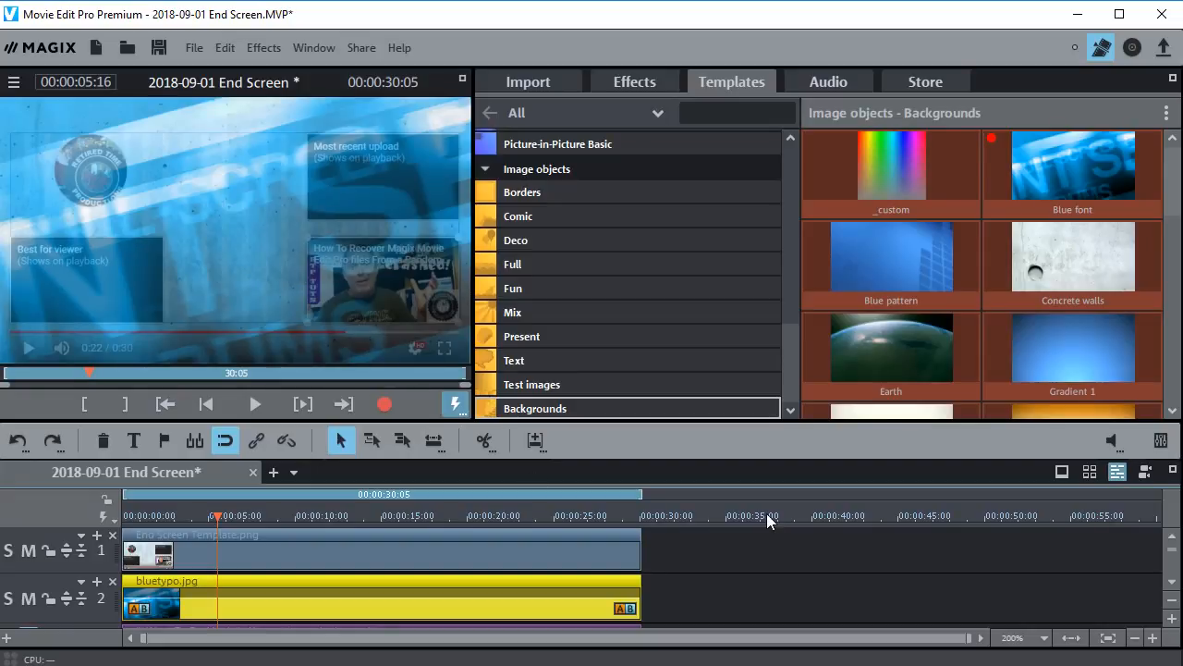
pyautogui.moveTo(1171, 549); pyautogui.dragTo(1169, 555)
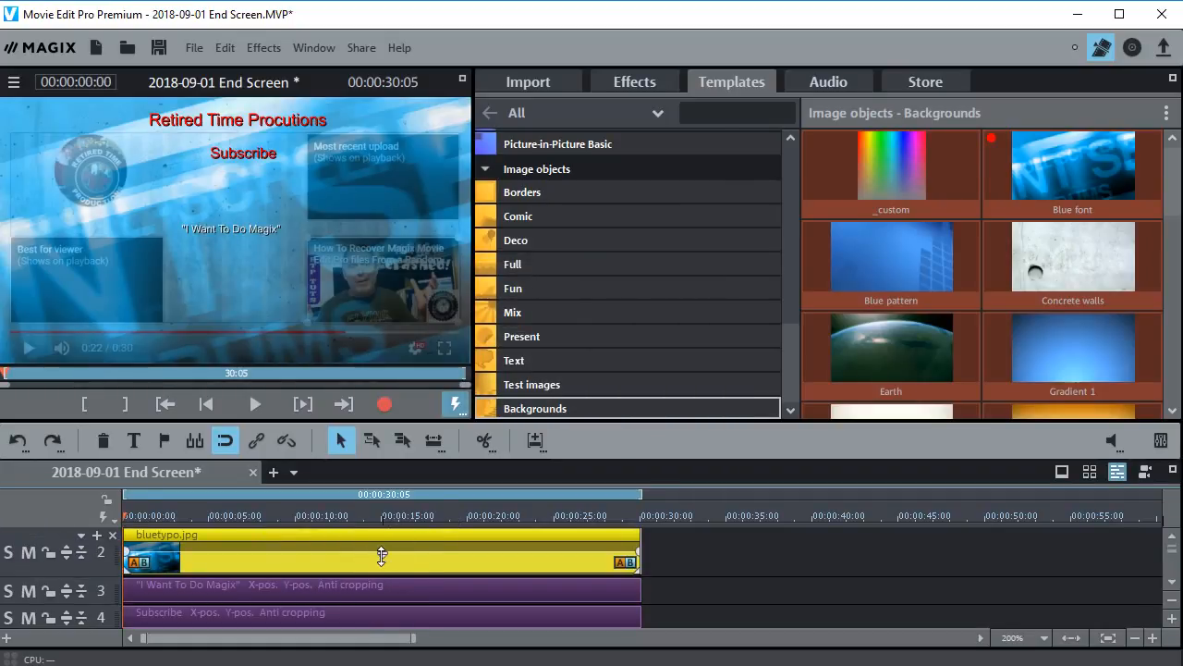
pyautogui.moveTo(382, 555); pyautogui.dragTo(382, 540)
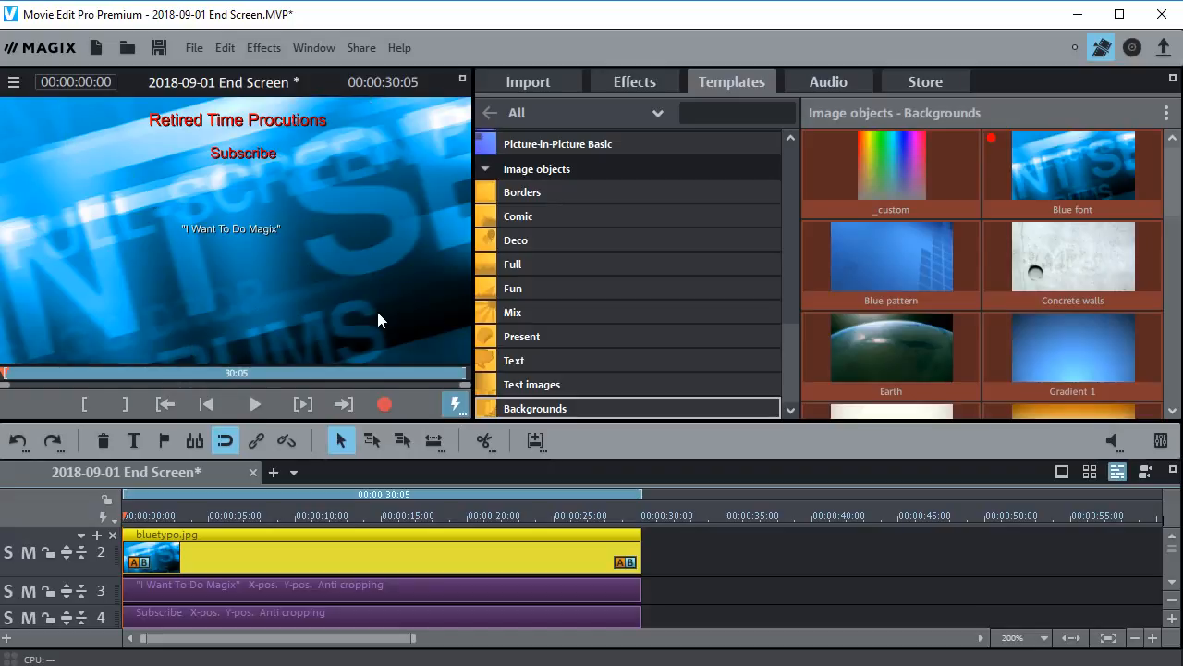
pyautogui.moveTo(139, 515); pyautogui.dragTo(379, 584)
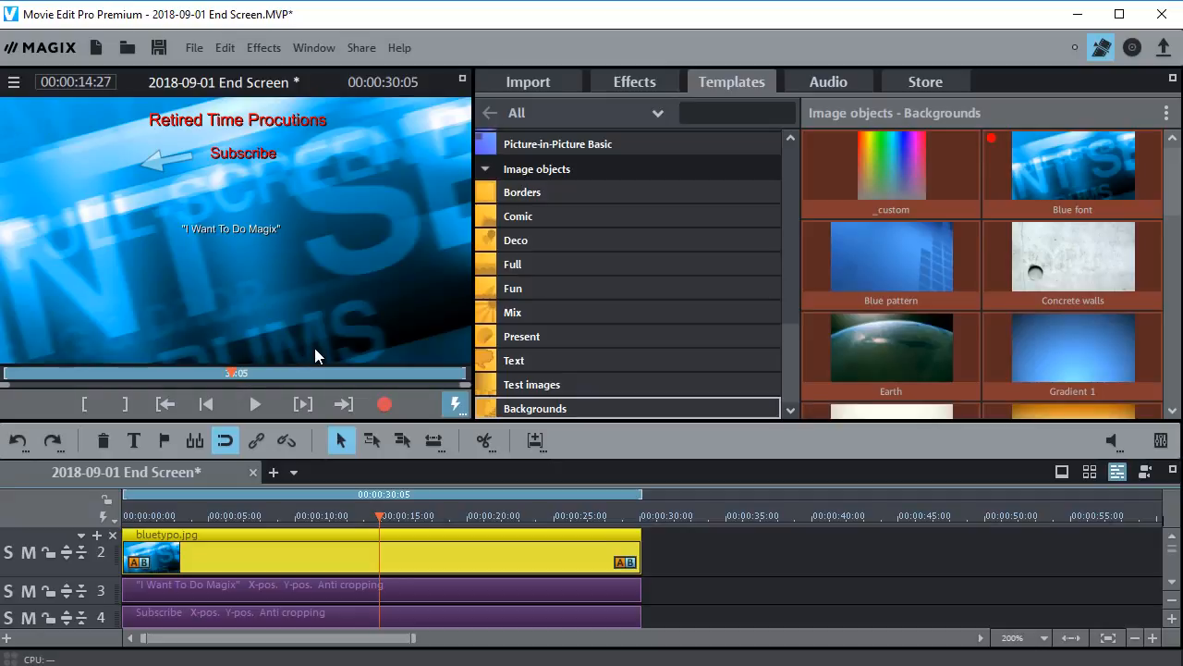
# Export the movie as an MPEG-4 video named 2018-09-01 YT End Screen.mp4 with the MP4 FullHD 1920x1080 29.97p preset
pyautogui.click(193, 48)
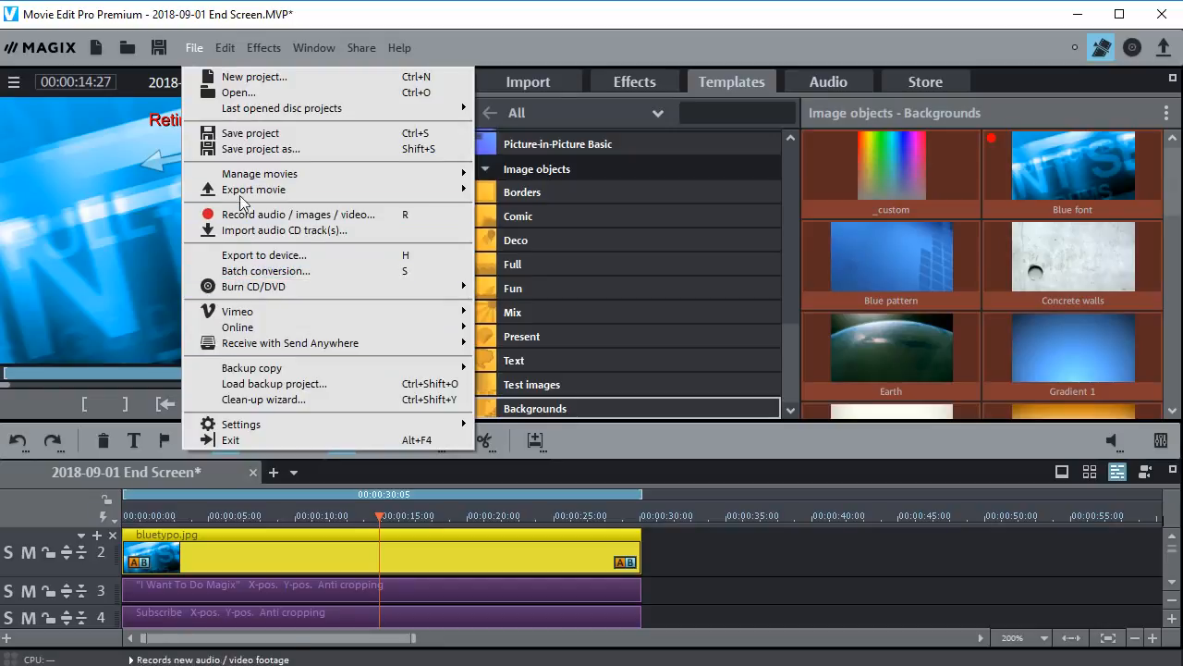
pyautogui.moveTo(247, 194)
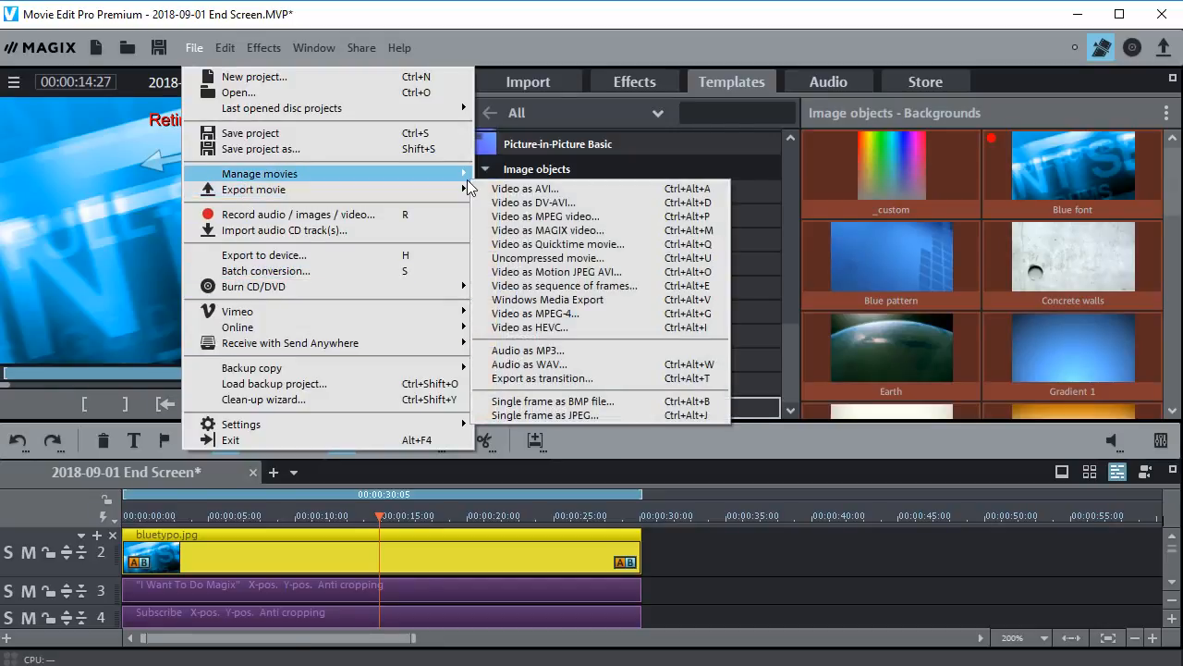
pyautogui.click(553, 314)
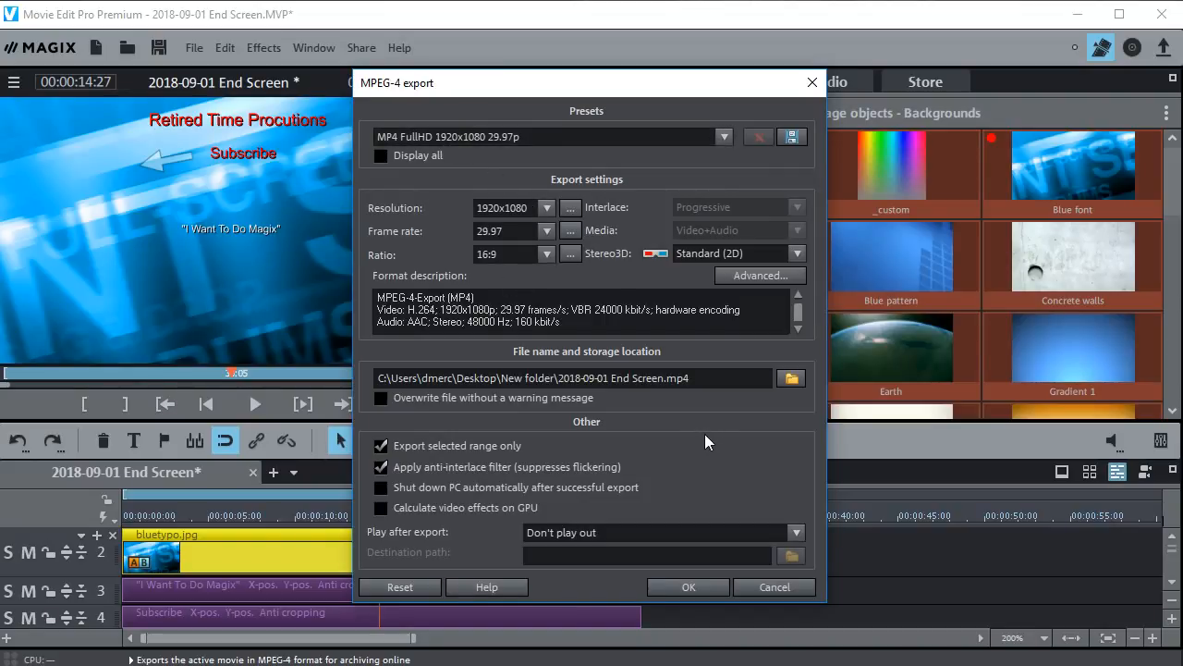
pyautogui.write('YT')
pyautogui.click(692, 586)
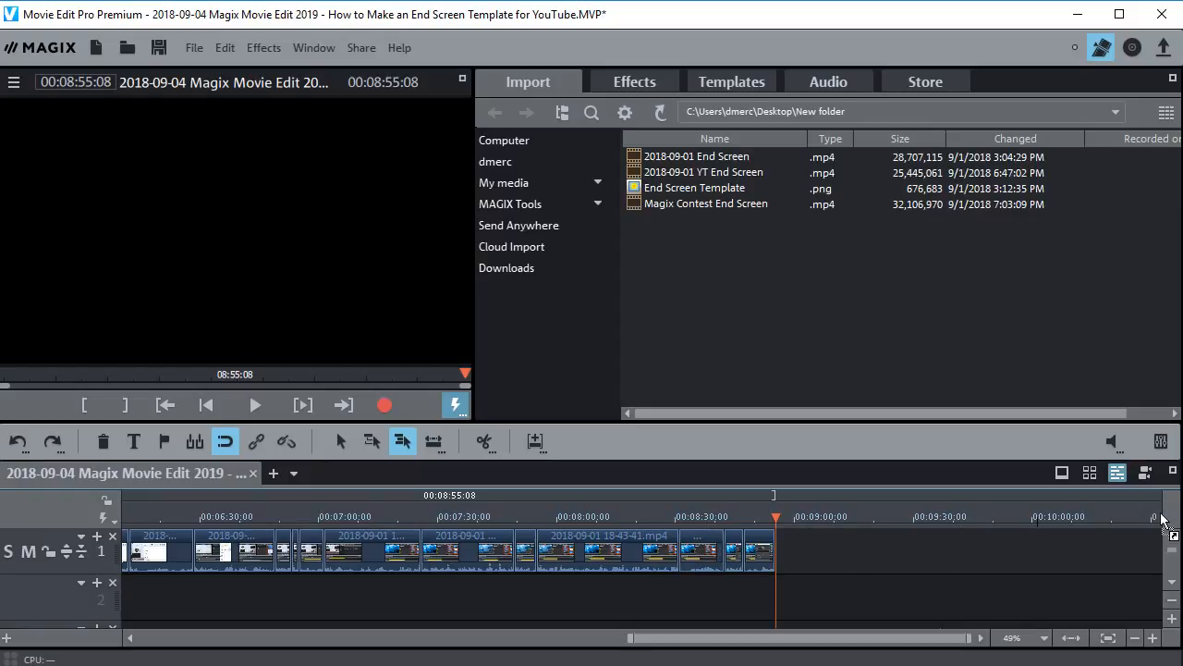
# Append 2018-09-01 YT End Screen.mp4 to the end of the tutorial movie without adjusting the movie settings, and preview it
pyautogui.moveTo(1162, 518); pyautogui.dragTo(824, 561)
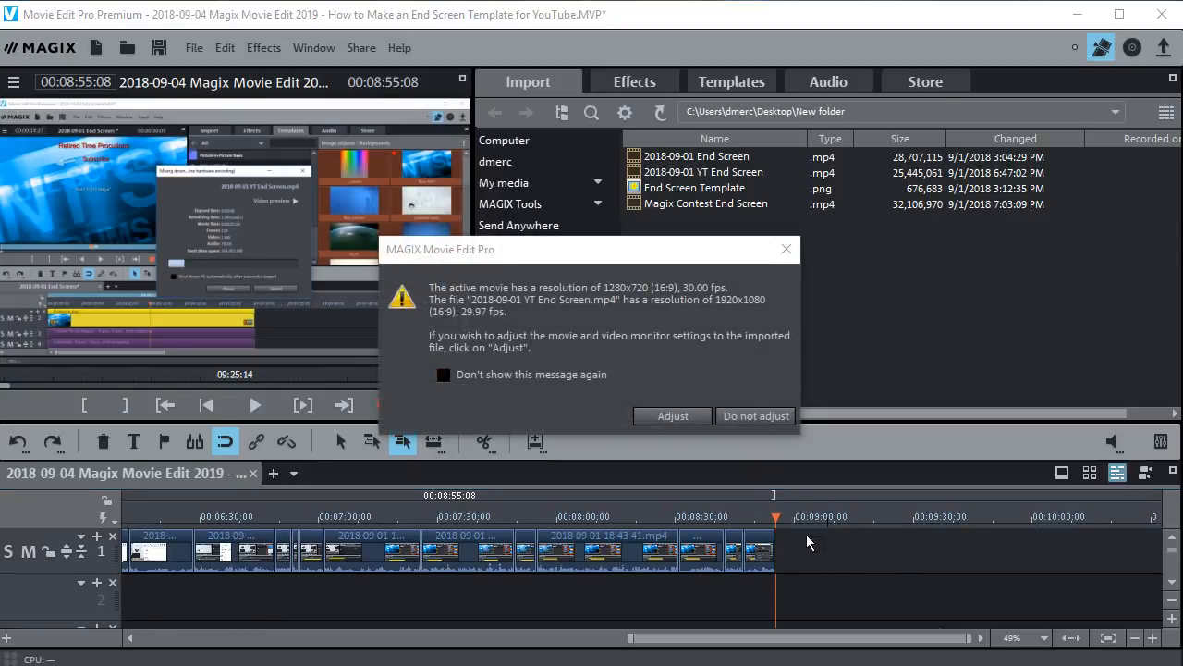
pyautogui.click(759, 415)
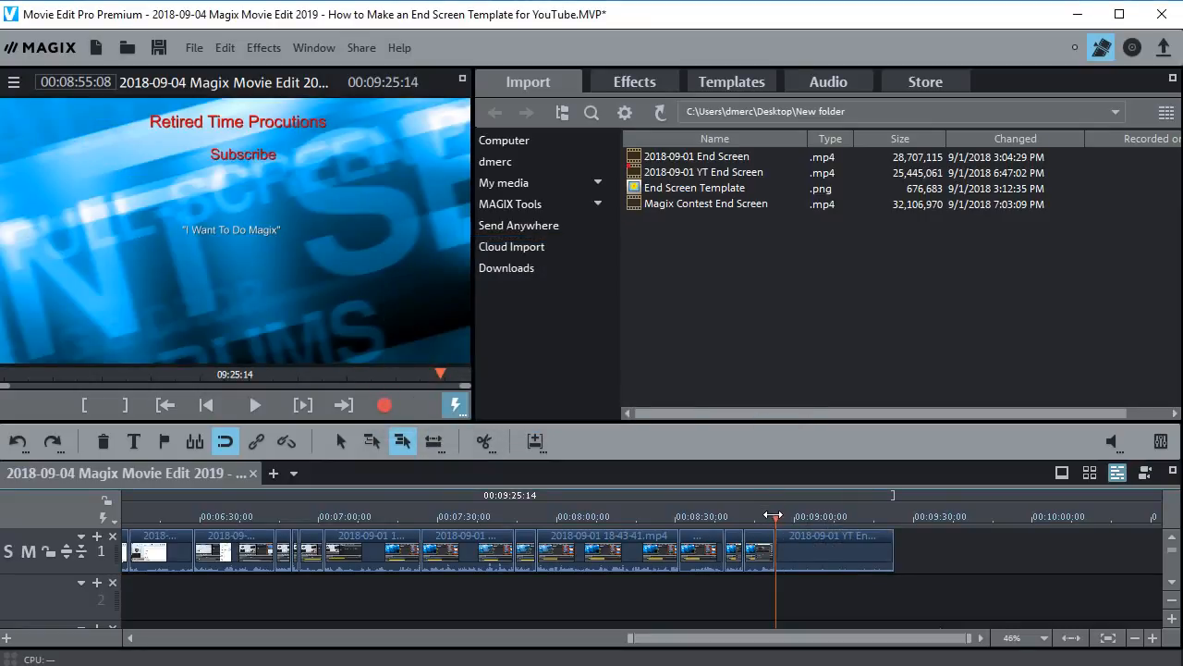
pyautogui.moveTo(773, 516); pyautogui.dragTo(808, 516)
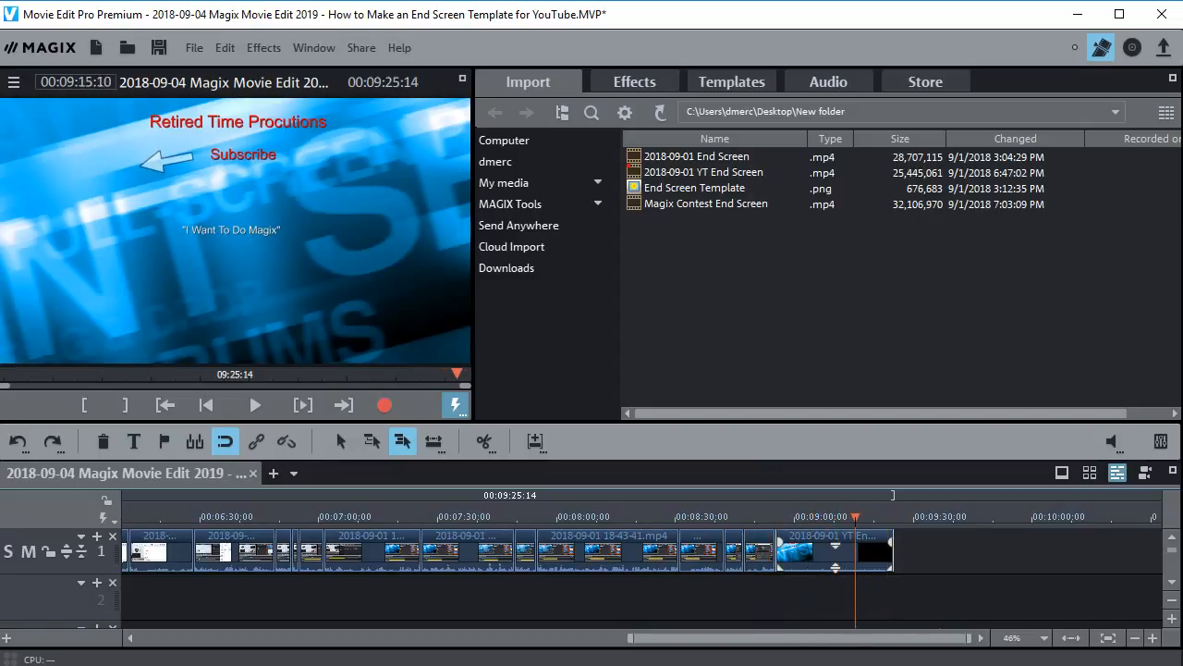
pyautogui.press('space')
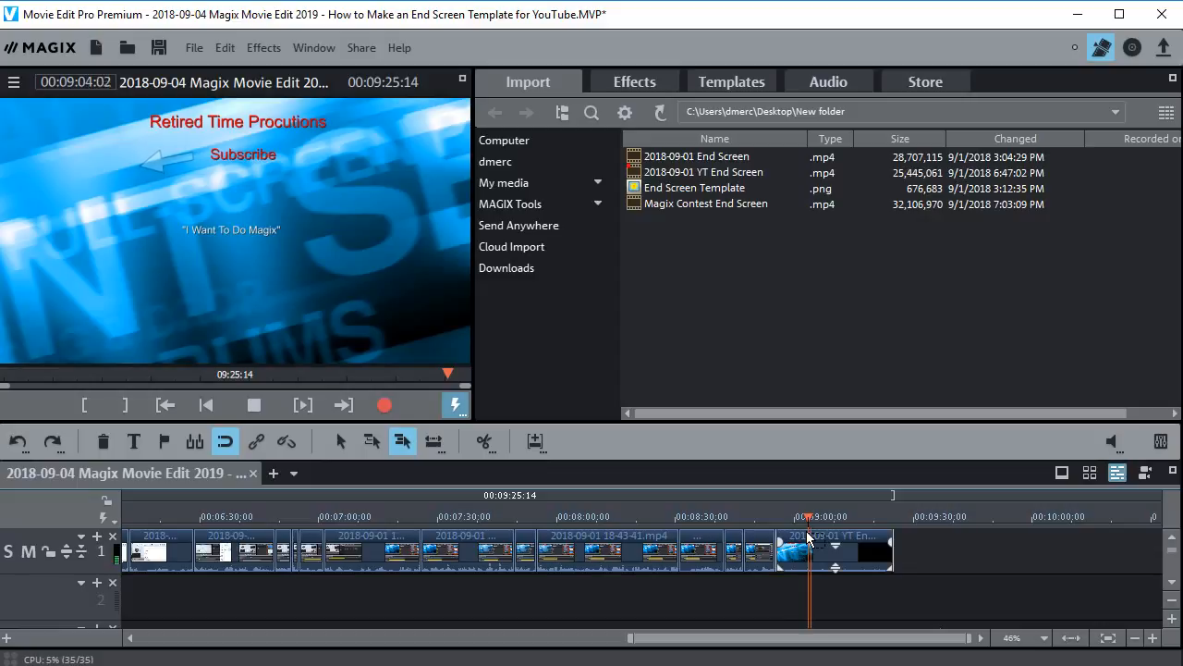
pyautogui.press('space')
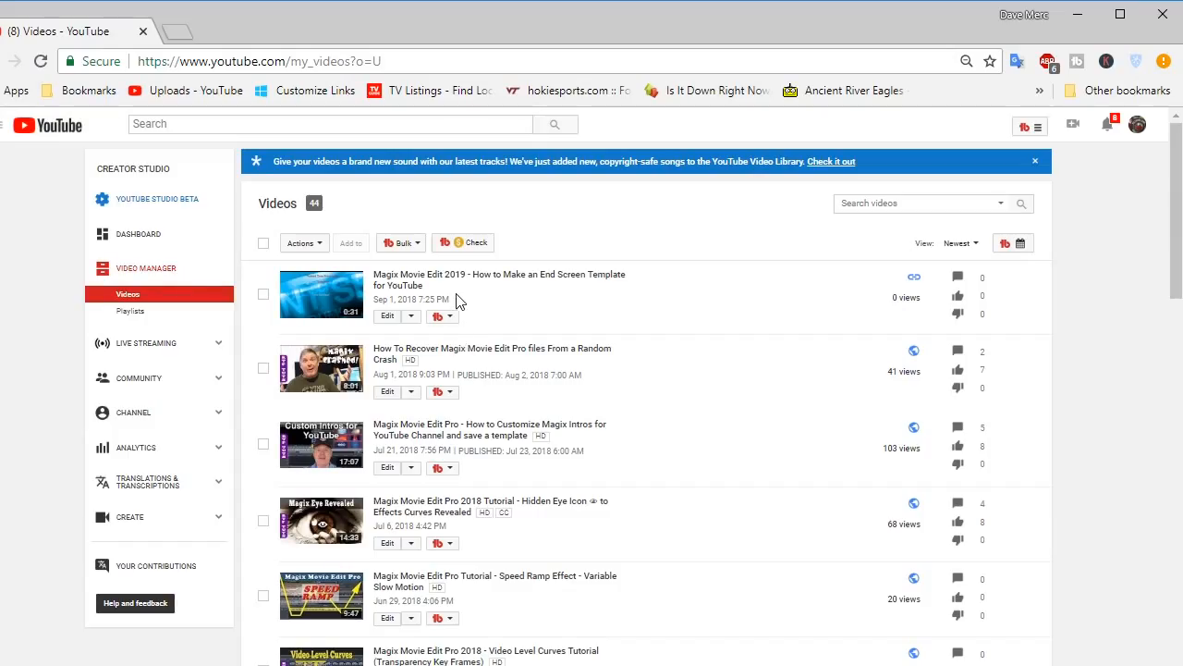
# Open the end screen editor of the How to Make an End Screen Template video and add a Subscribe element beside the arrow
pyautogui.click(387, 317)
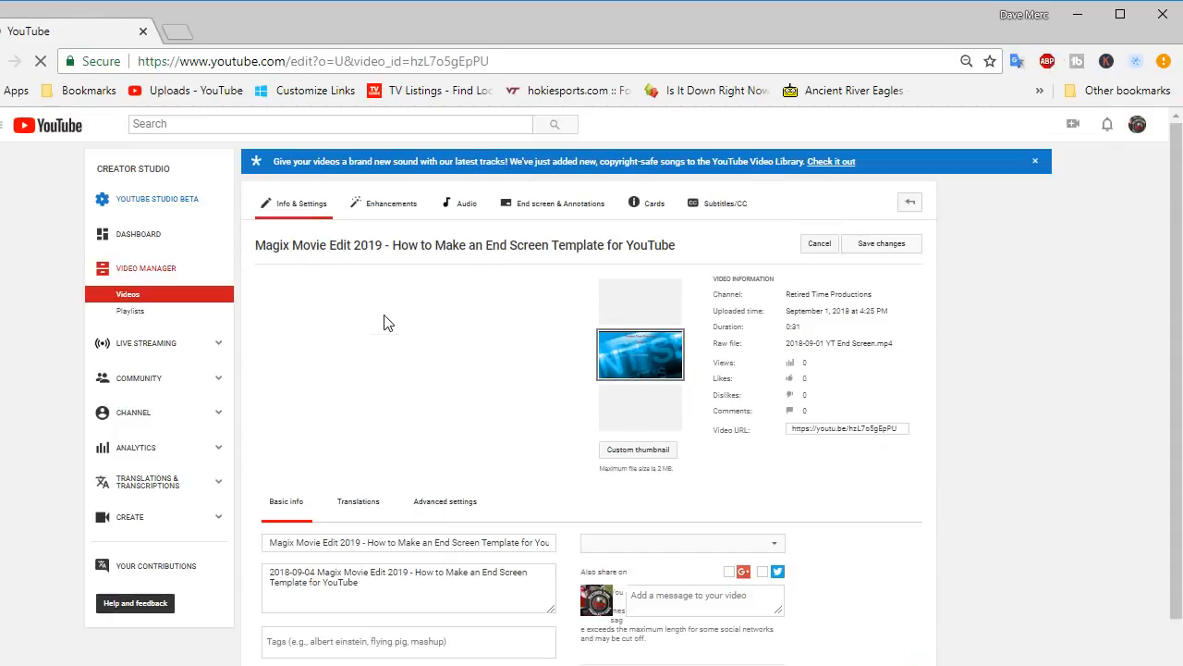
pyautogui.click(562, 210)
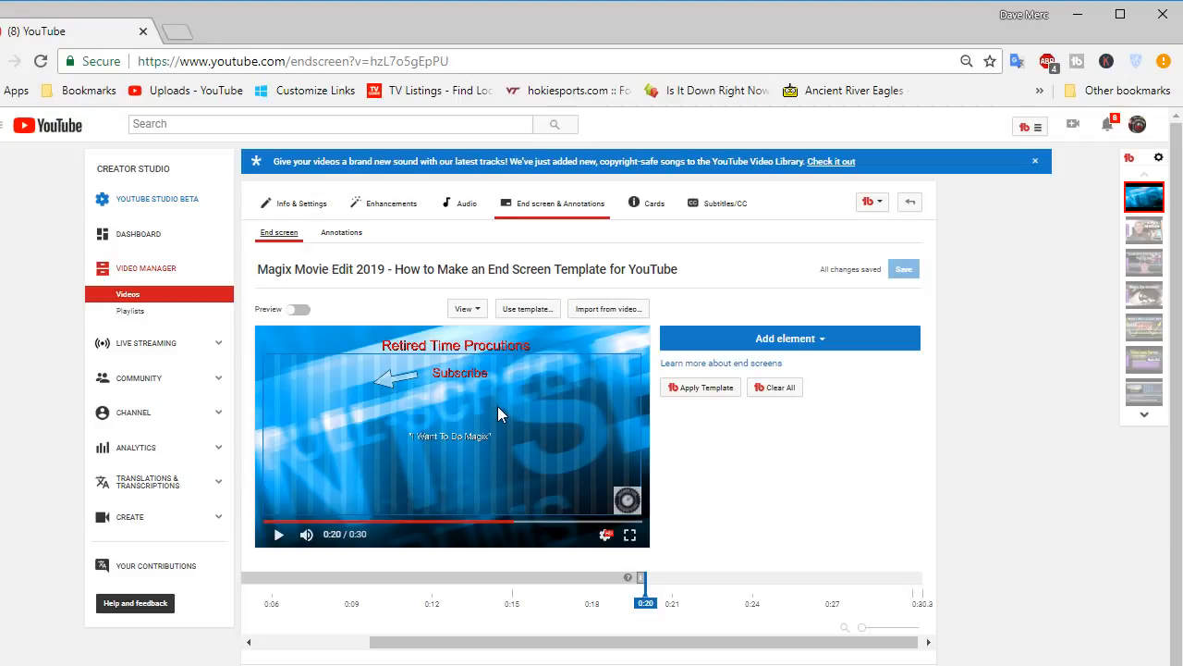
pyautogui.click(782, 340)
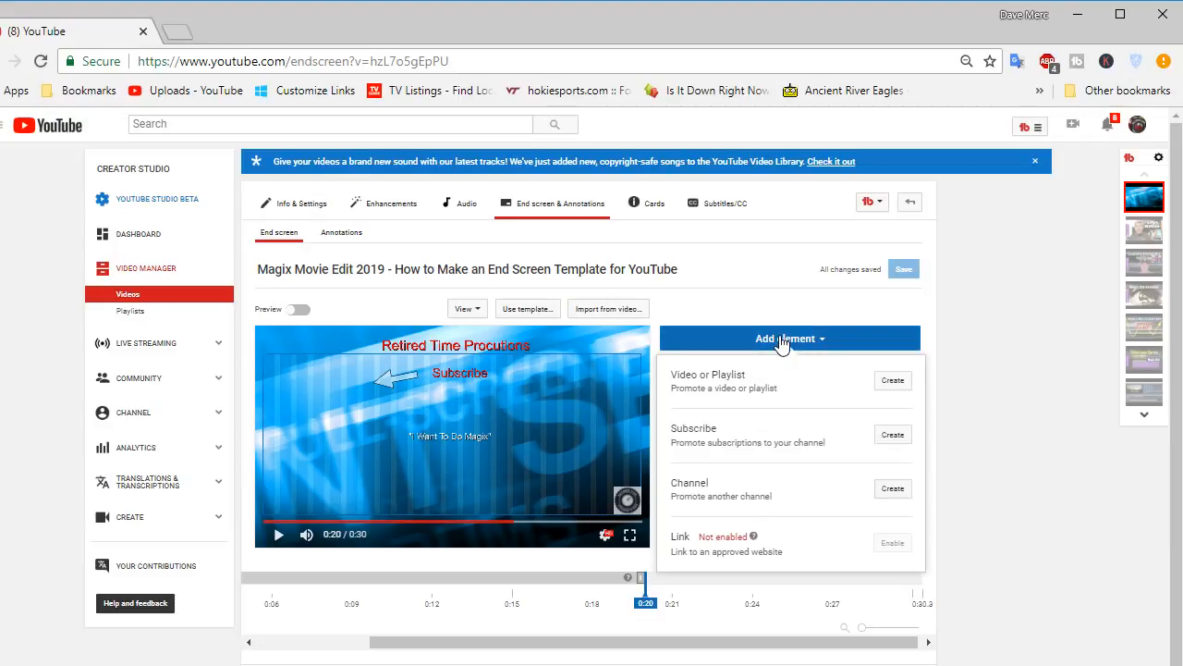
pyautogui.click(892, 439)
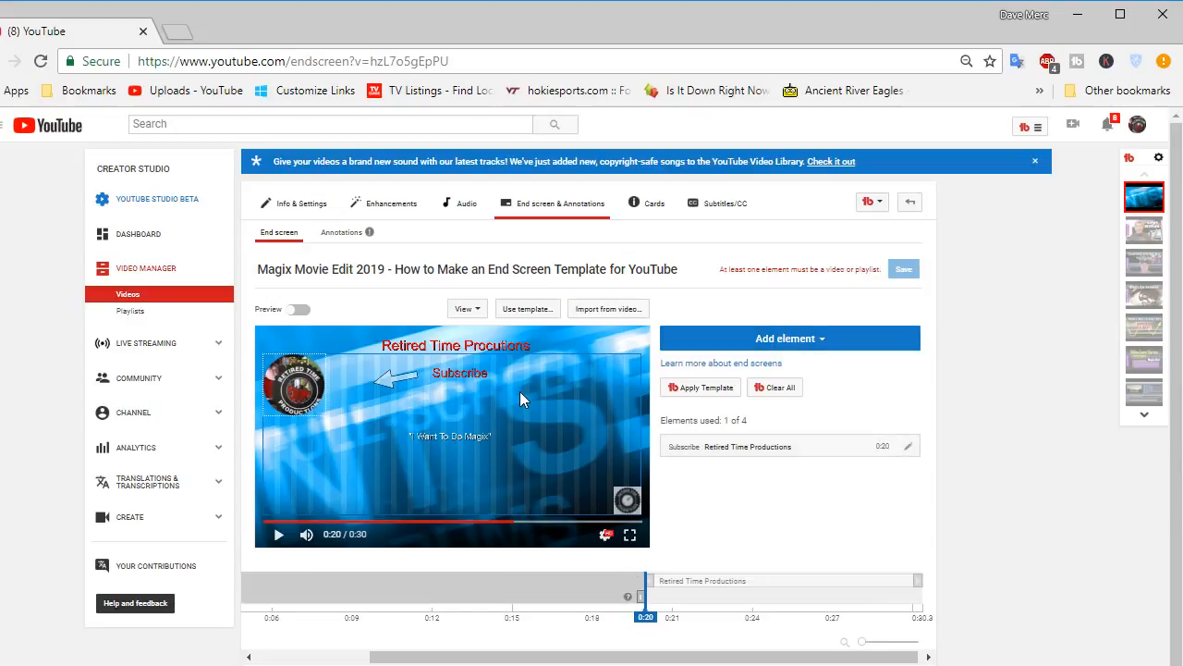
pyautogui.moveTo(284, 376); pyautogui.dragTo(318, 385)
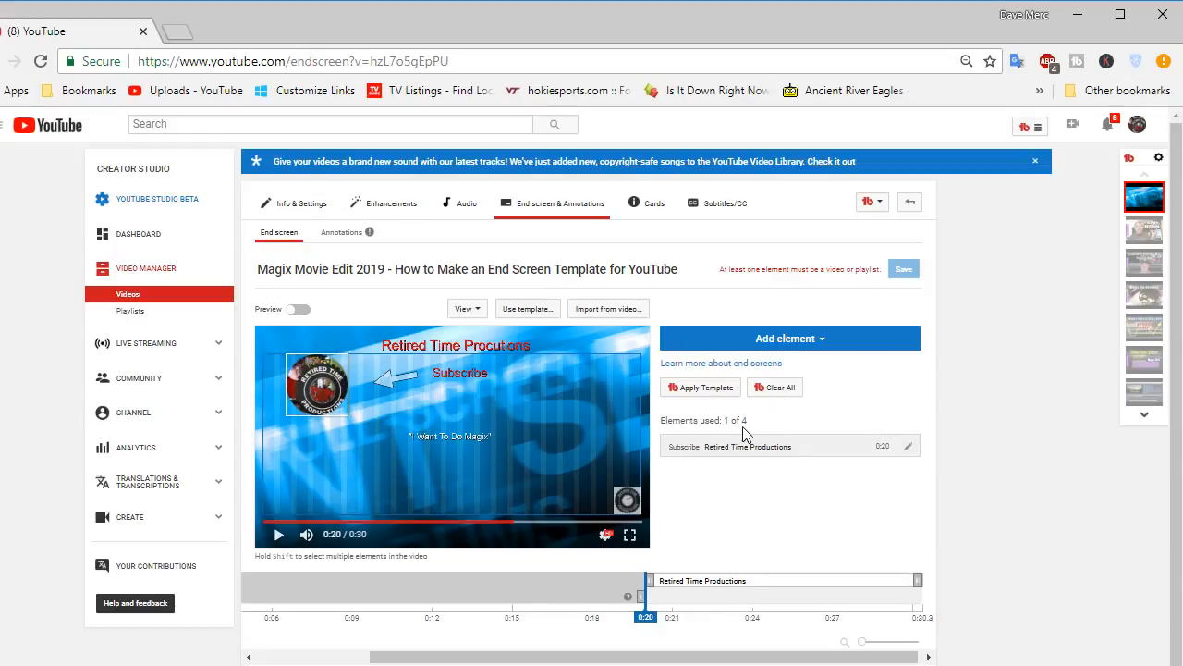
# Add a Most recent upload video element and place it in the lower-right corner of the end screen
pyautogui.click(777, 339)
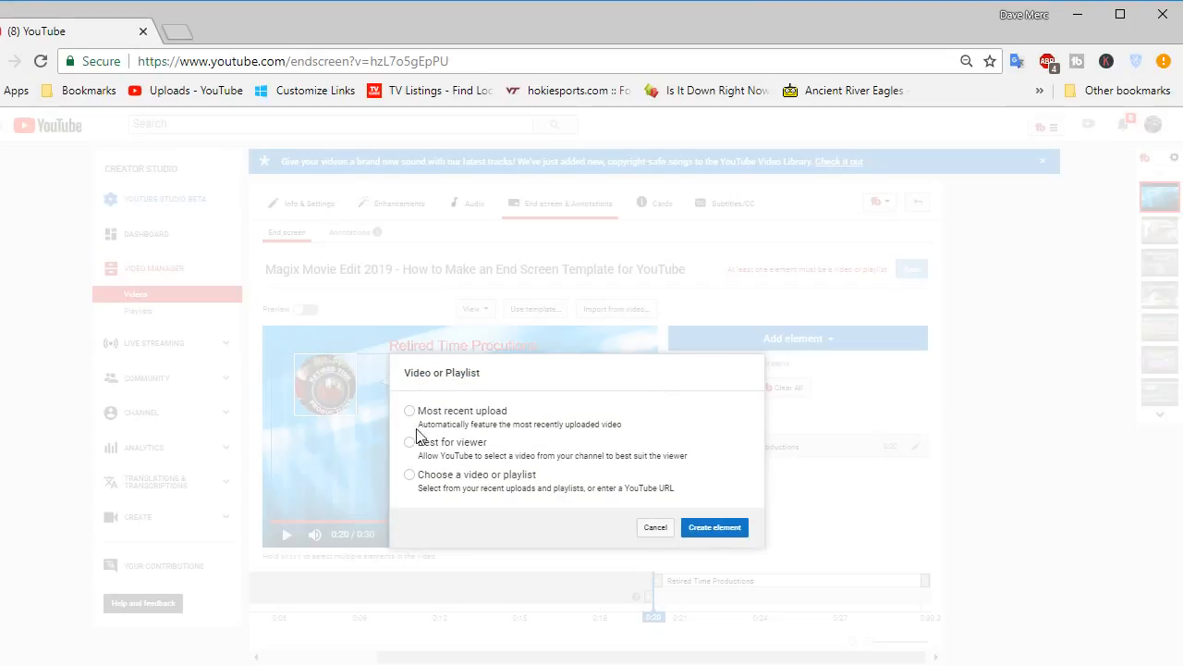
pyautogui.click(411, 413)
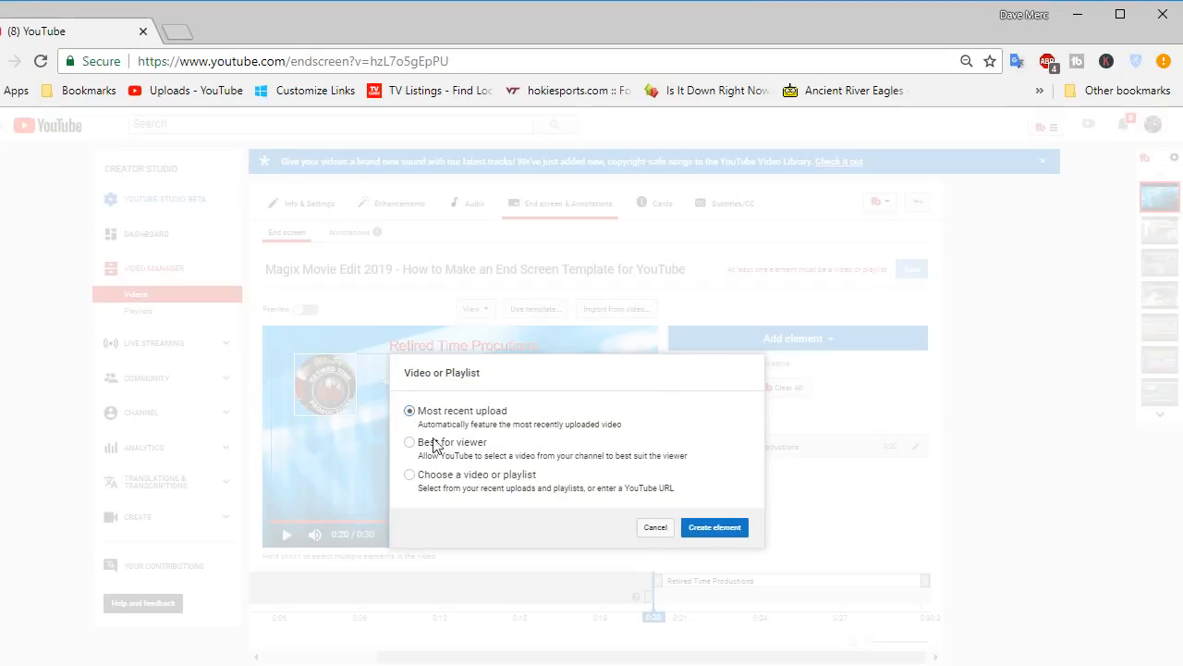
pyautogui.click(704, 527)
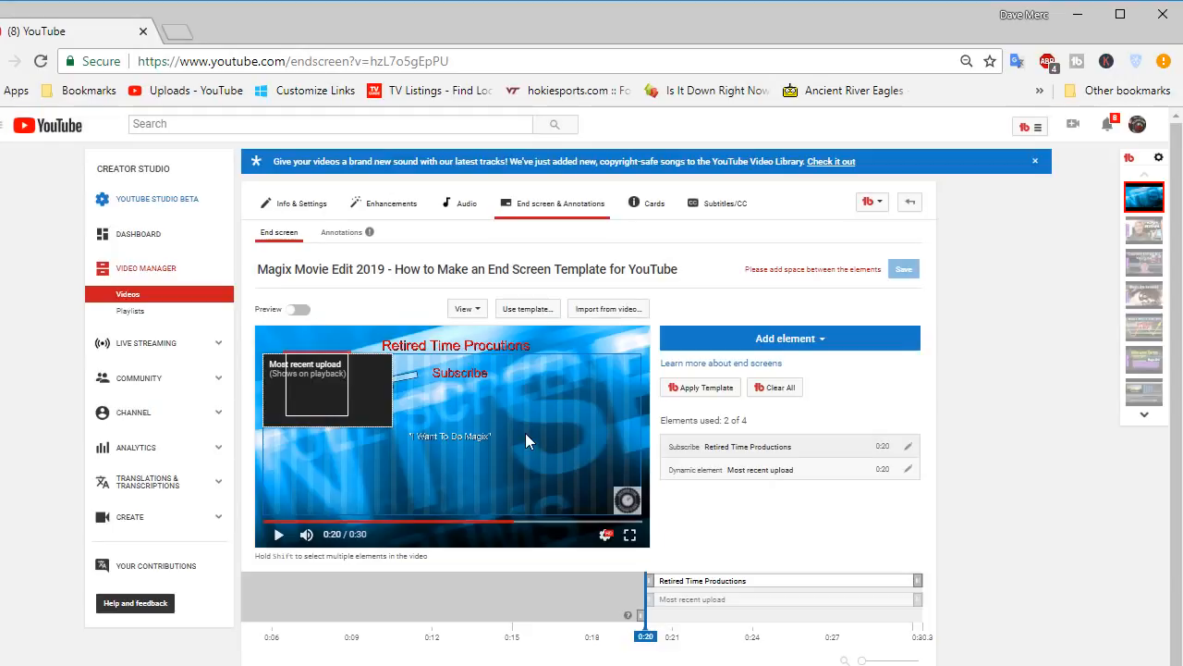
pyautogui.moveTo(370, 381); pyautogui.dragTo(628, 478)
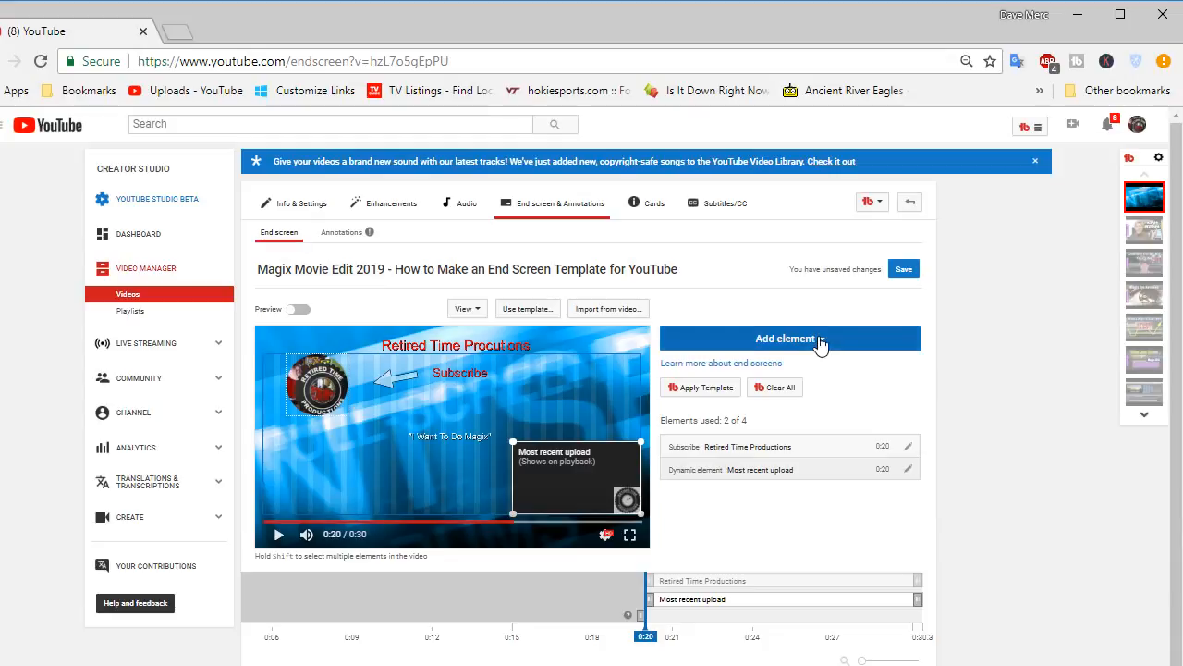
# Add a Best for viewer video element and place it in the lower-left corner of the end screen, below the subscribe element
pyautogui.click(818, 344)
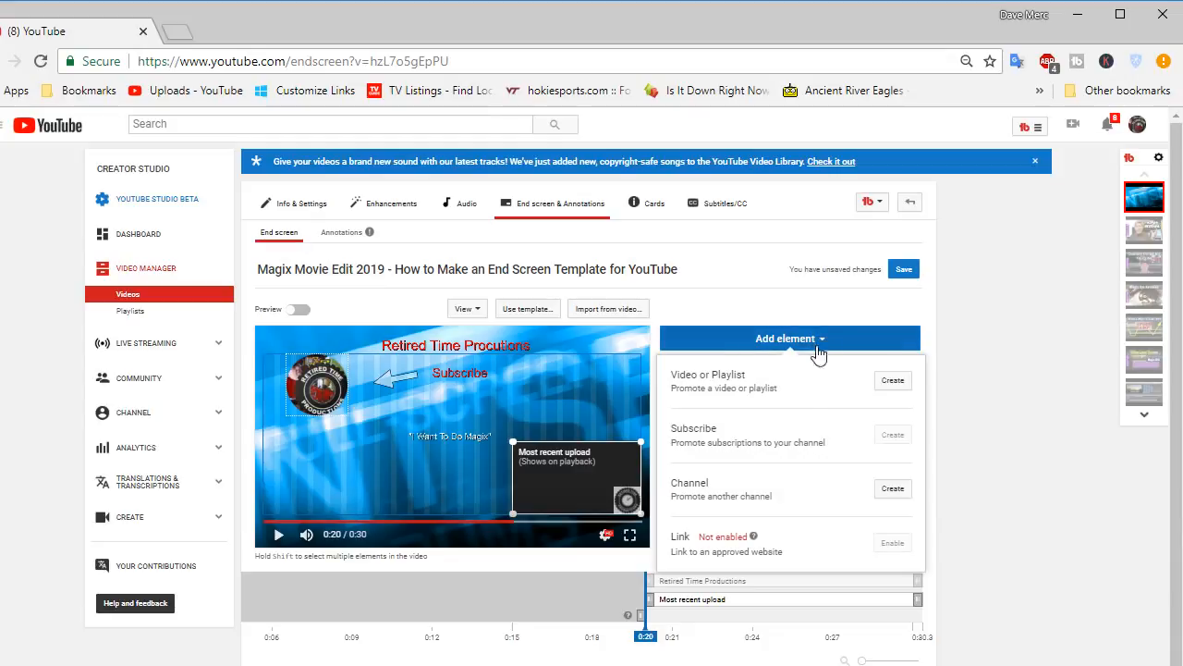
pyautogui.click(892, 382)
pyautogui.click(413, 453)
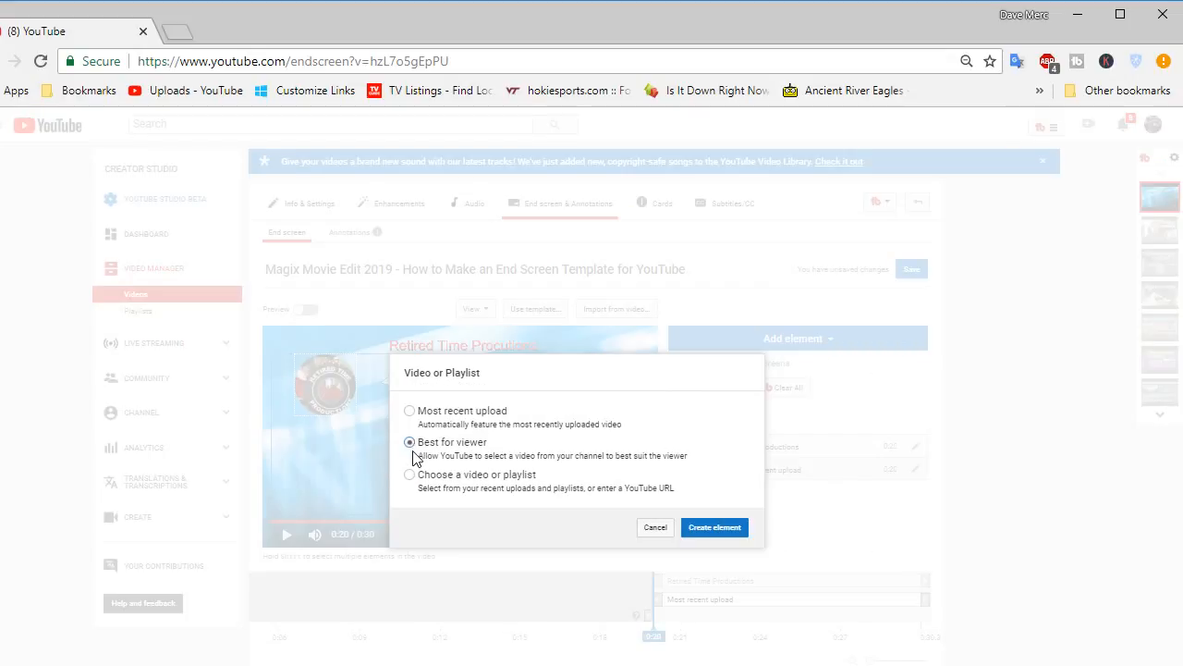
pyautogui.click(709, 530)
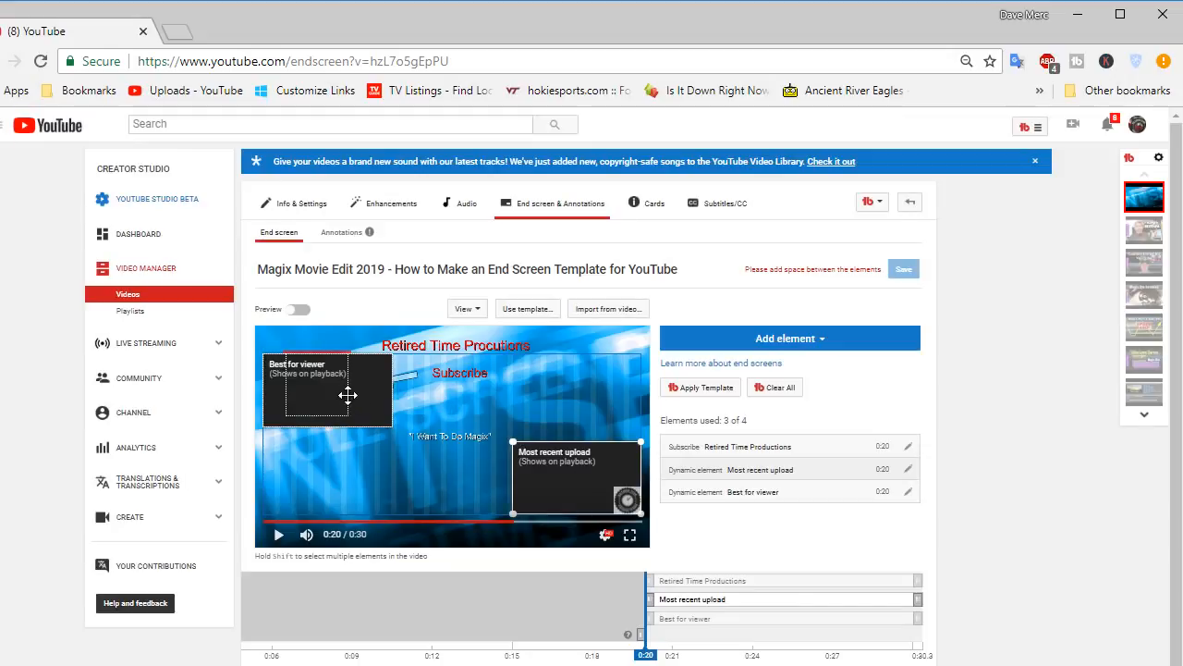
pyautogui.moveTo(362, 393); pyautogui.dragTo(362, 480)
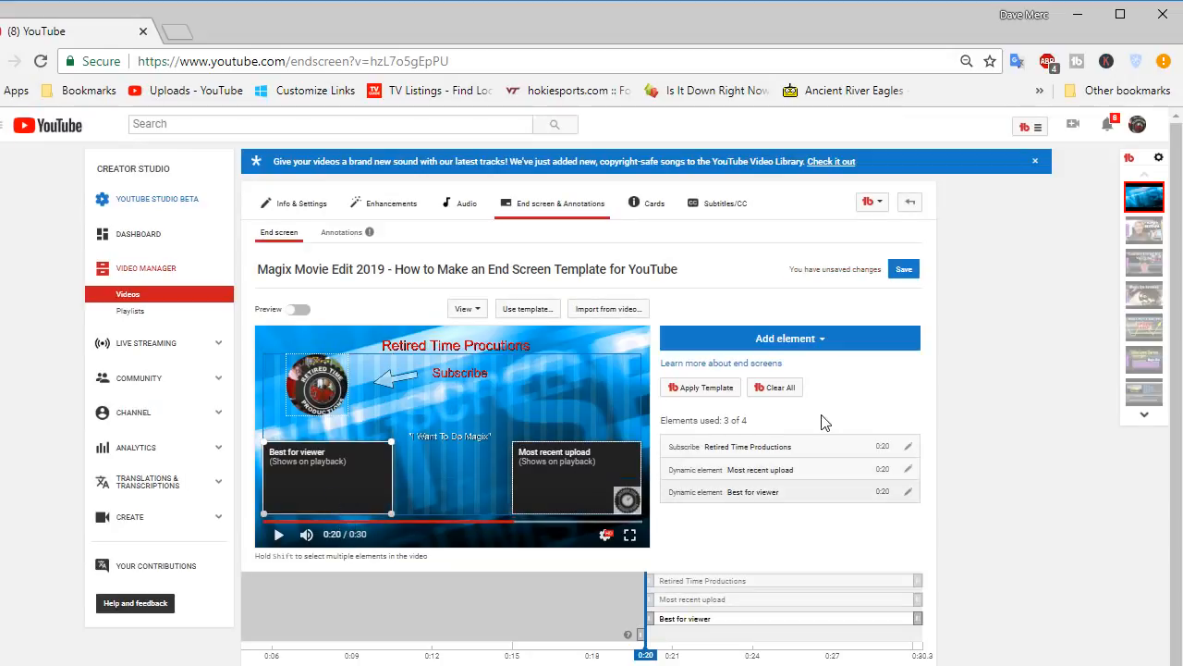
# Add the uploaded video How To Recover Magix Movie Edit Pro files From a Random Crash as an element above the Most recent upload element
pyautogui.click(824, 337)
pyautogui.click(893, 382)
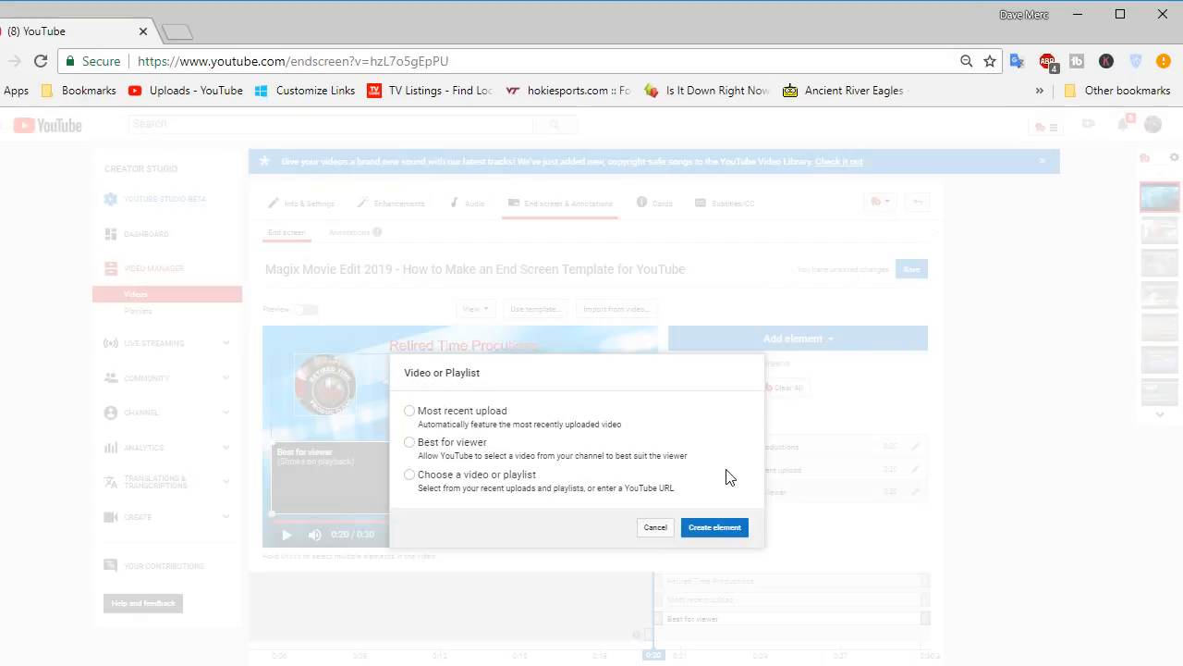
pyautogui.click(410, 476)
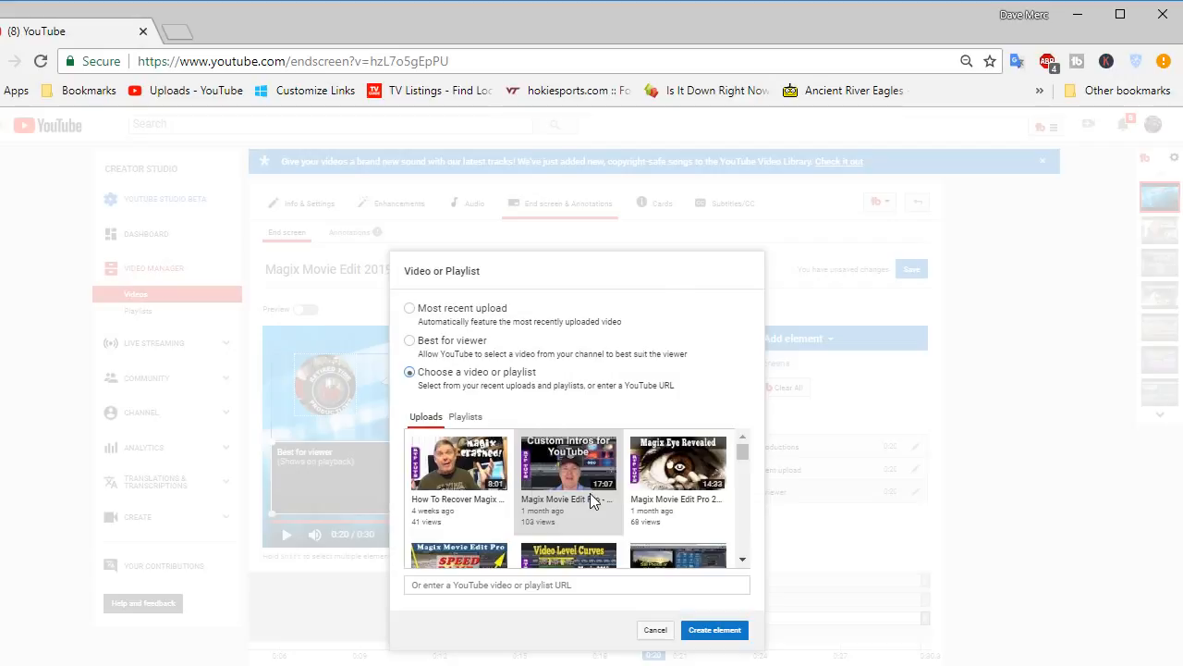
pyautogui.click(497, 482)
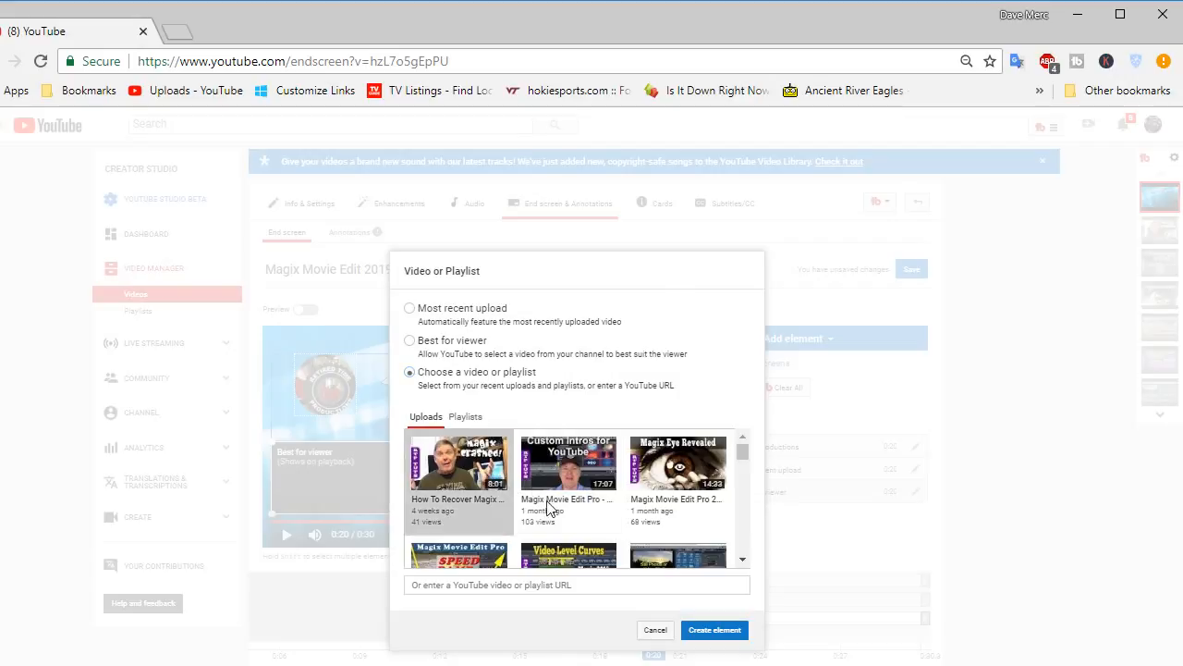
pyautogui.click(710, 631)
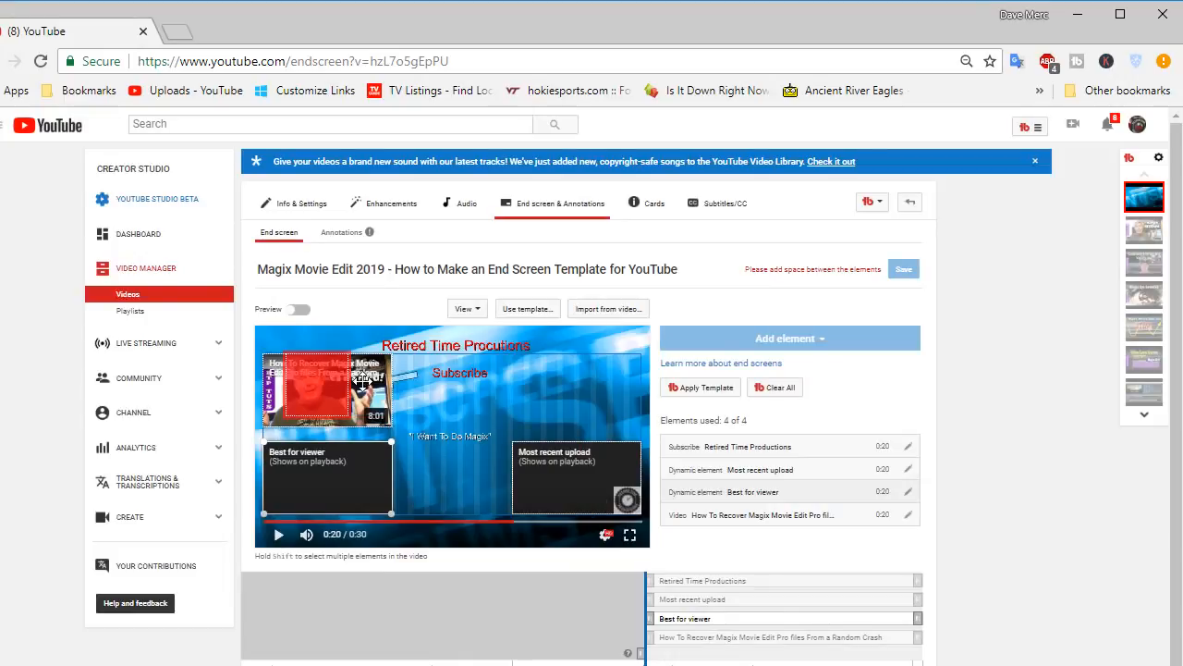
pyautogui.moveTo(585, 362); pyautogui.dragTo(622, 363)
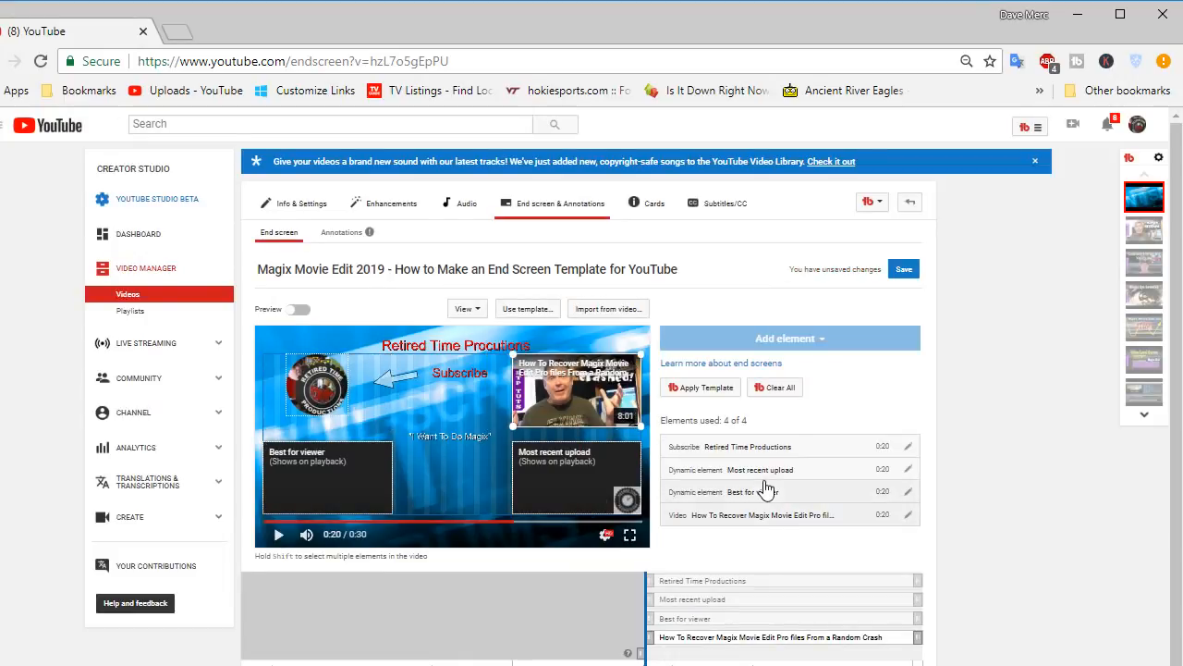